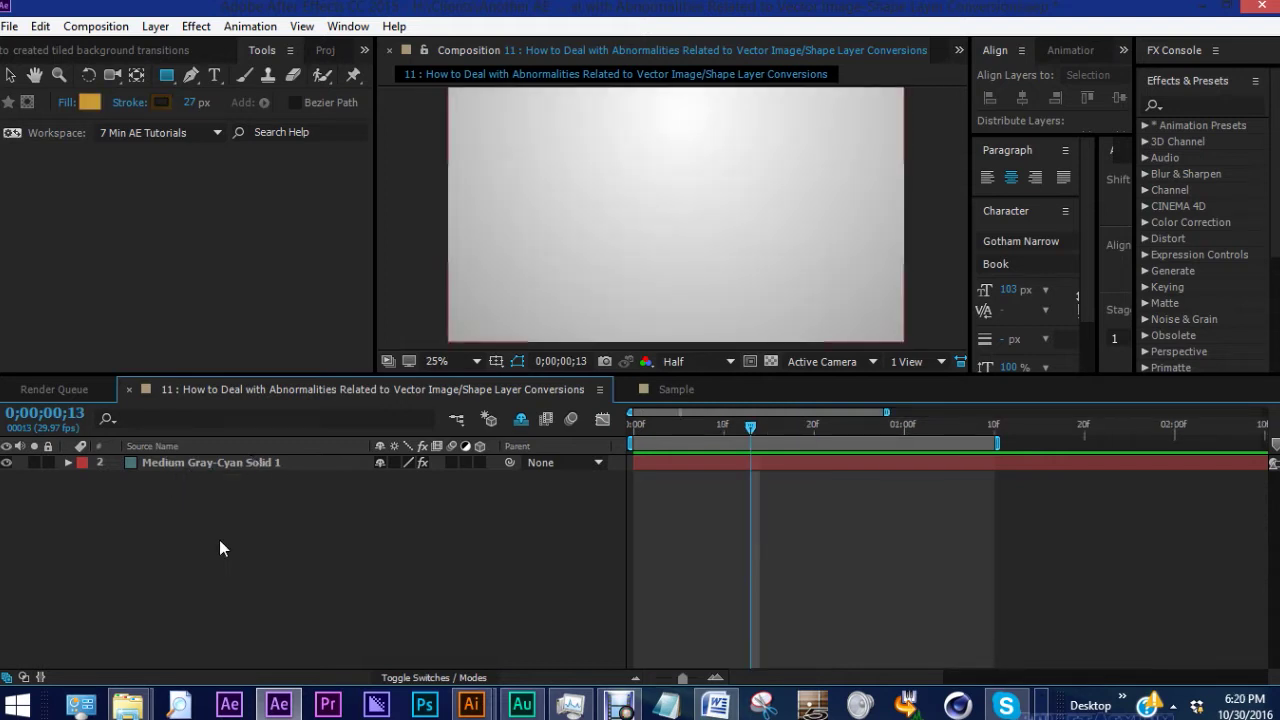
Create a new shape layer and add an empty group named "Master rectangle 1" to its contents.
right_click(221, 548)
mouse_move(303, 368)
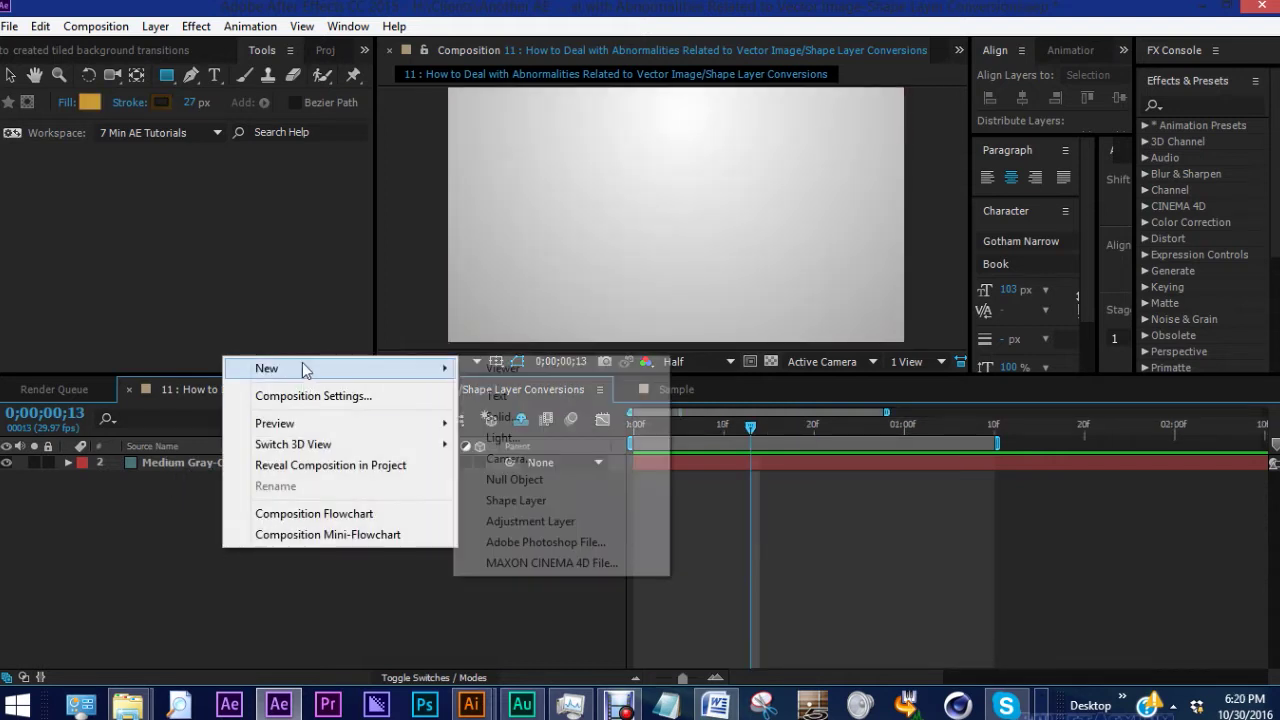
click(516, 500)
click(489, 478)
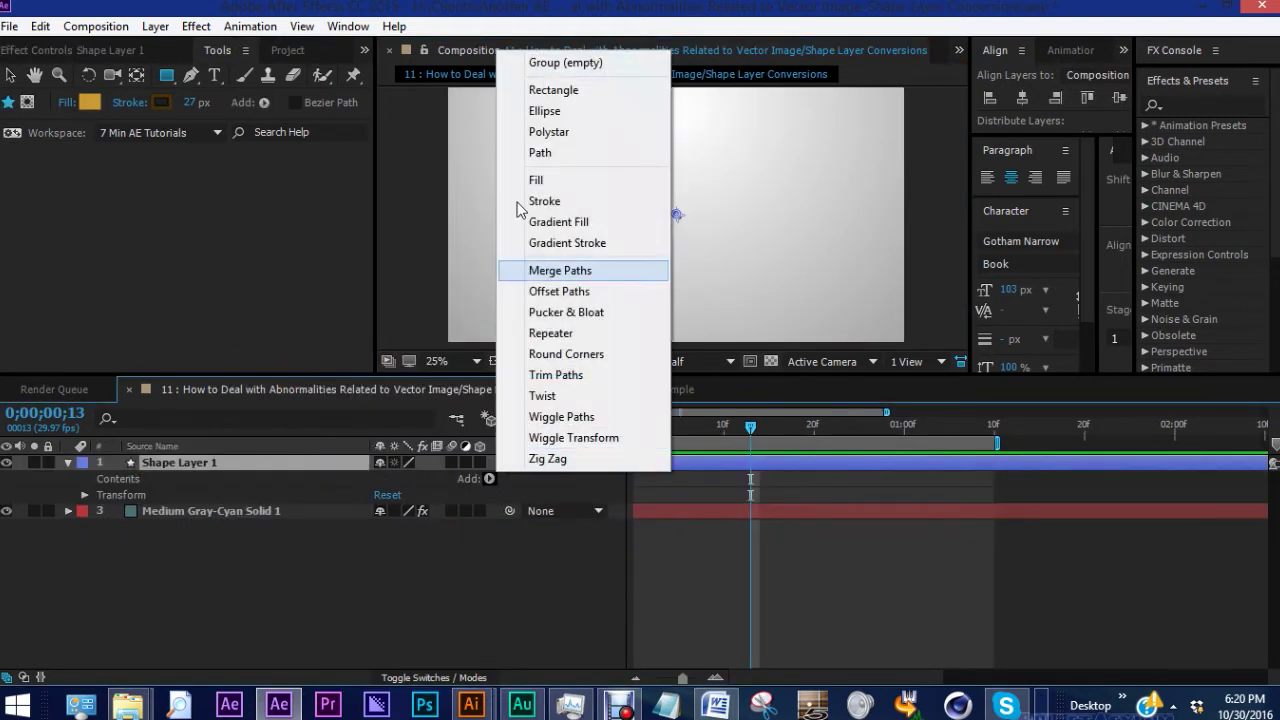
click(543, 63)
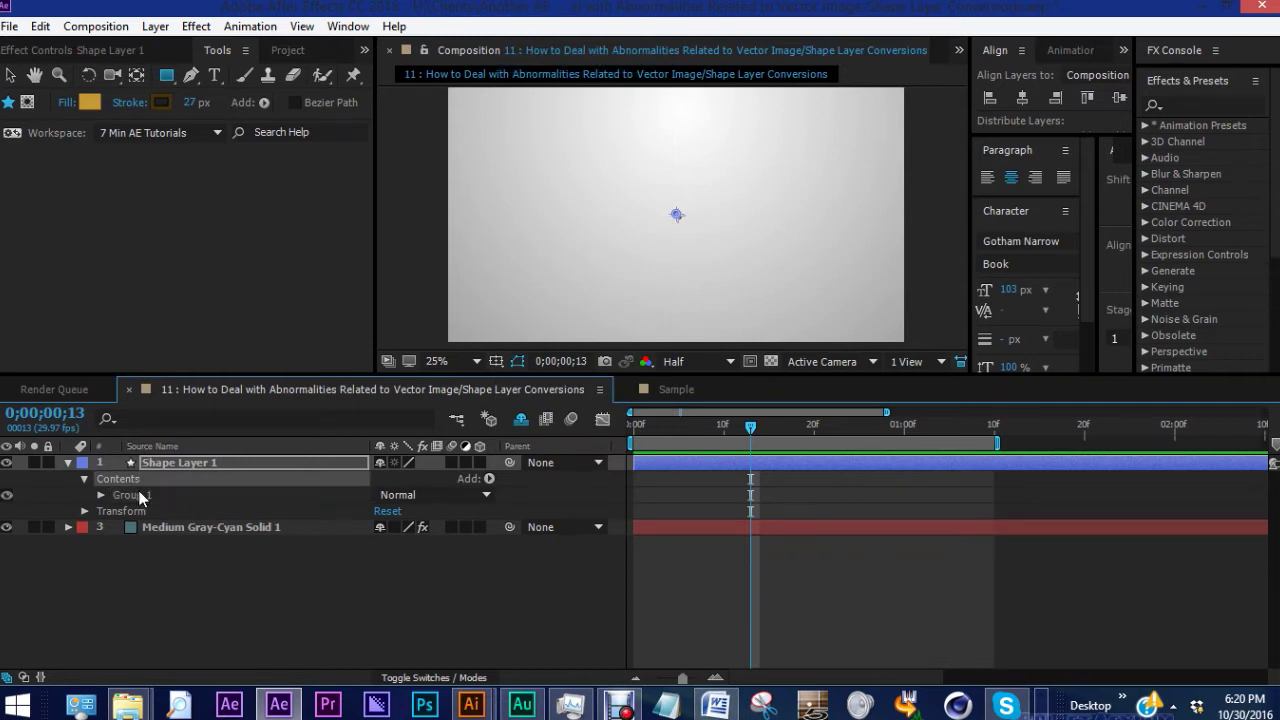
key(Return)
text(Master)
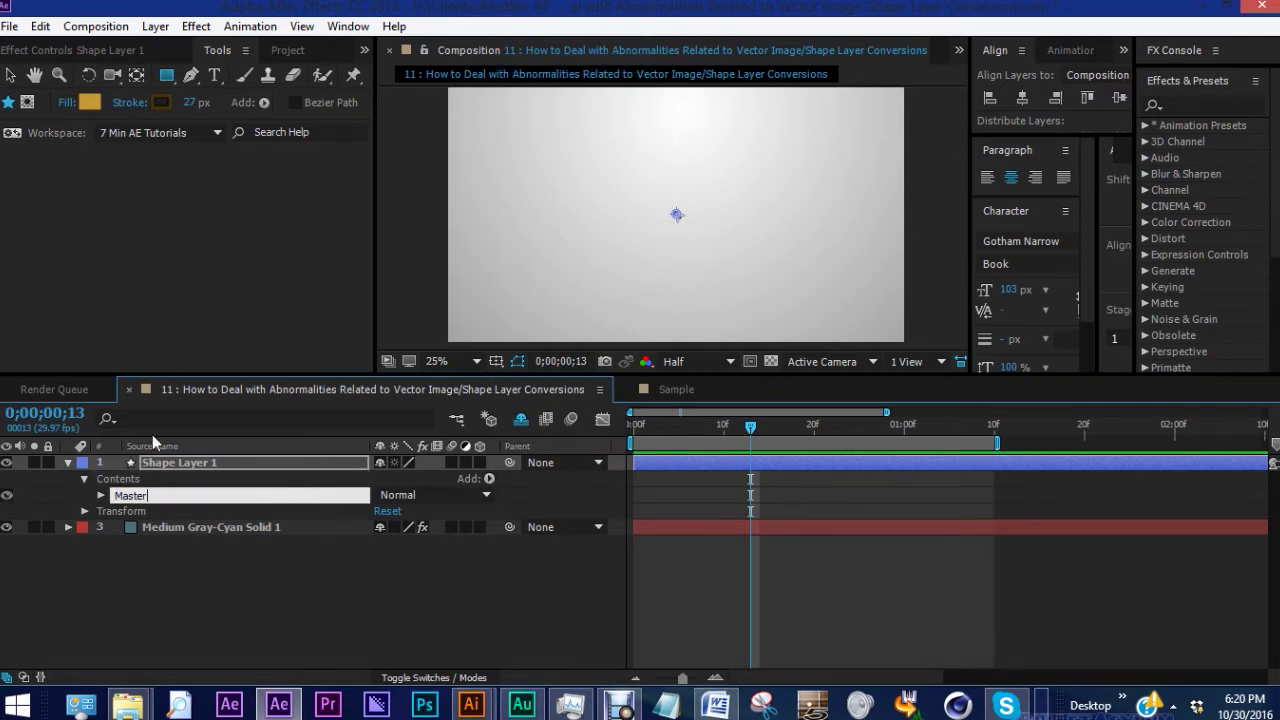
text( rectangle 1)
key(Return)
Add an empty group inside Master rectangle 1 and name it "rectangle 1".
click(489, 478)
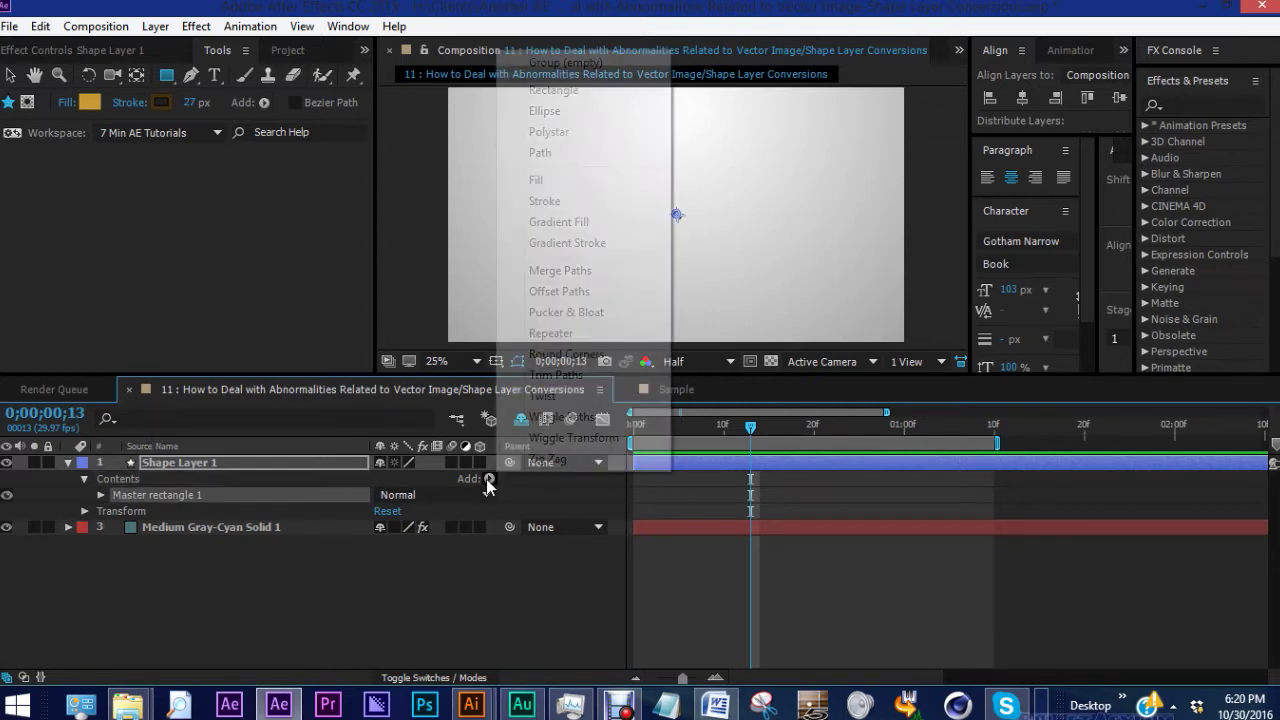
click(560, 63)
click(150, 511)
key(Return)
text(rectangle)
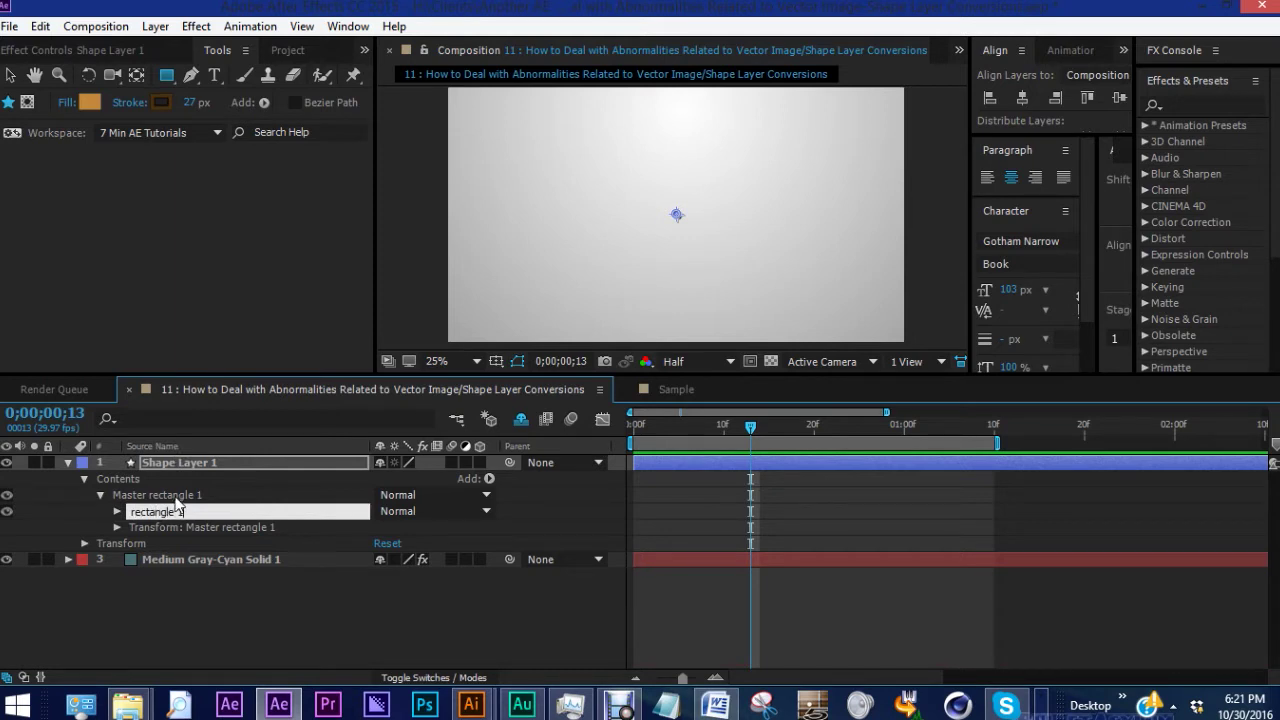
key(Return)
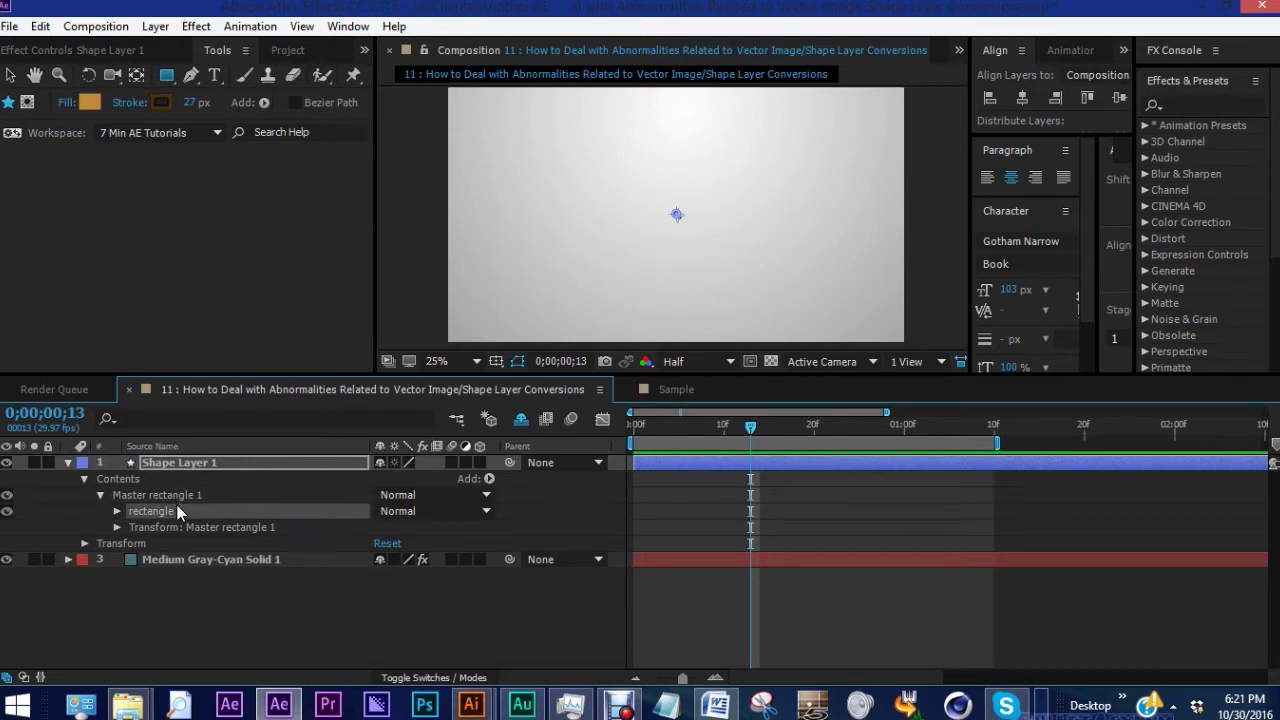
Add a rectangle path, a stroke and a fill to the rectangle 1 group.
click(489, 478)
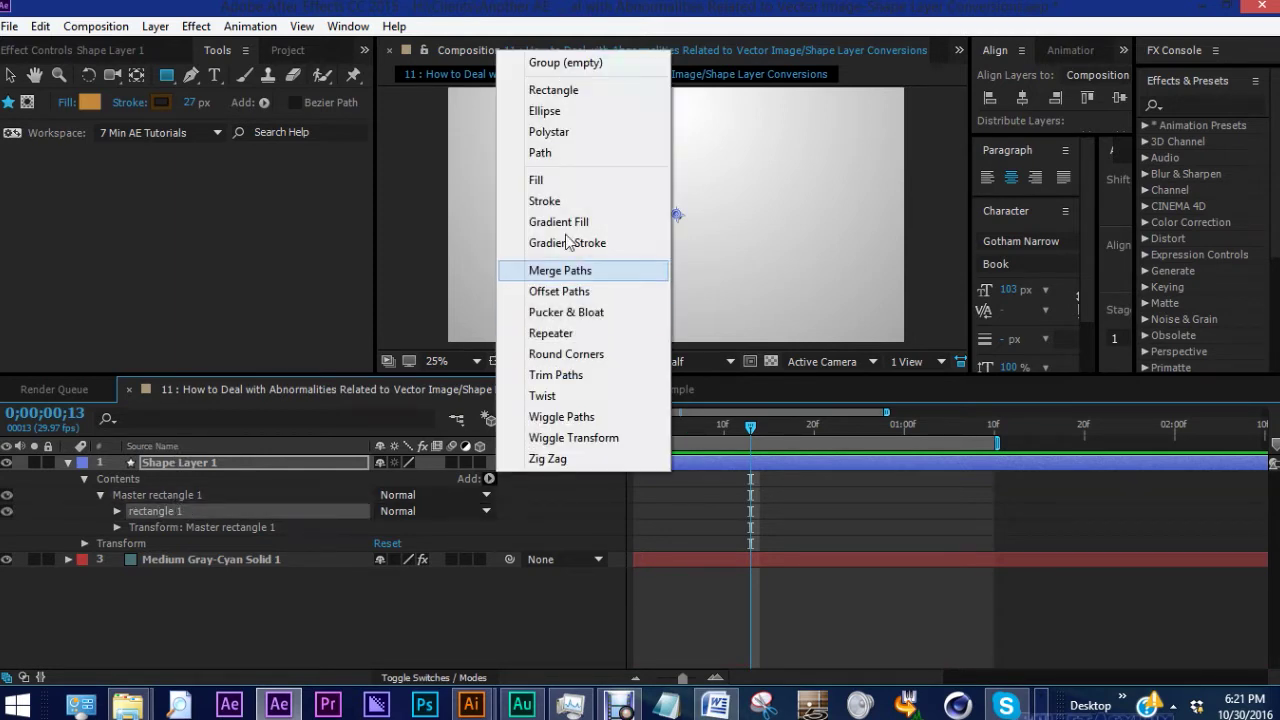
click(560, 90)
click(489, 478)
click(540, 198)
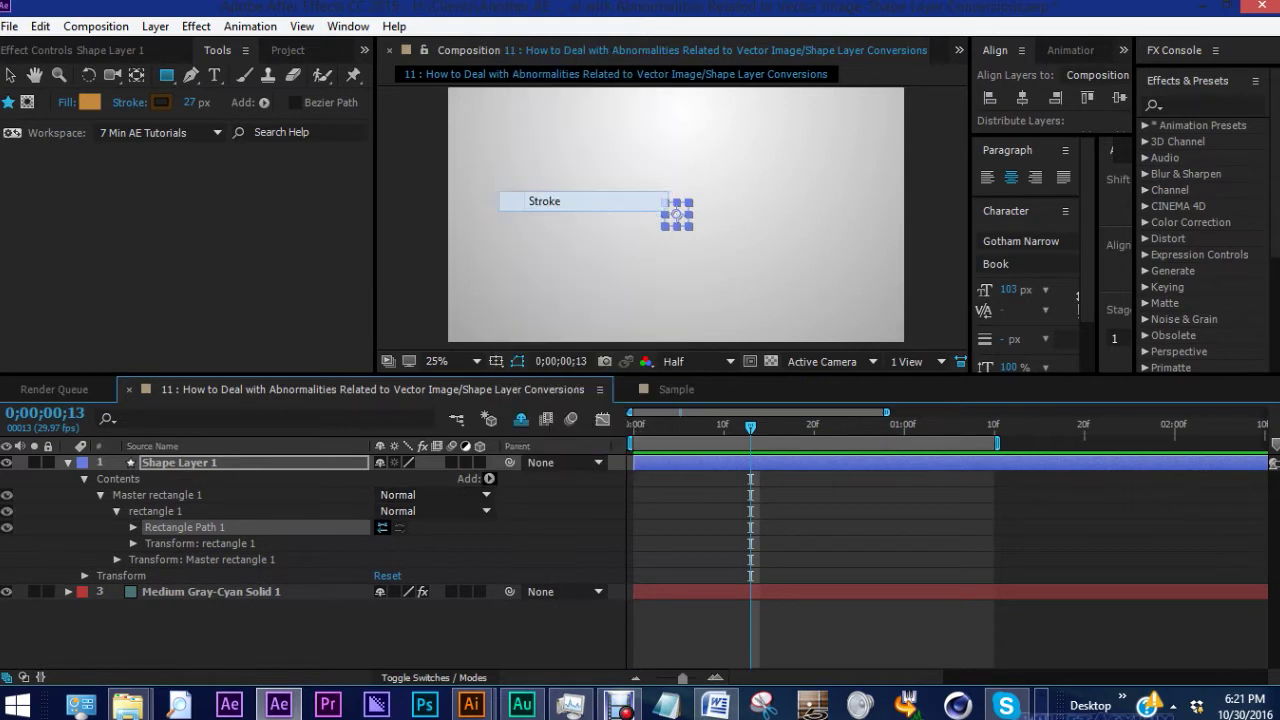
click(489, 478)
click(548, 178)
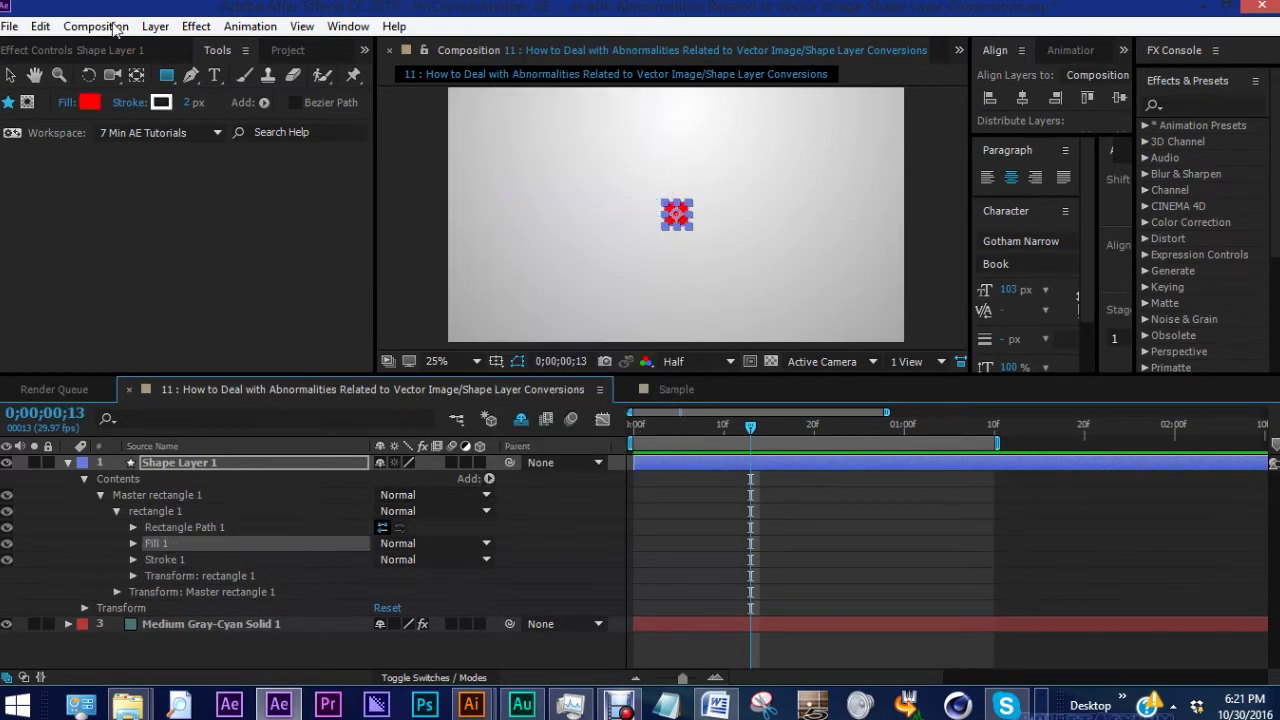
Change the rectangle's fill colour to a muted orange-brown.
click(90, 102)
text(FF9600)
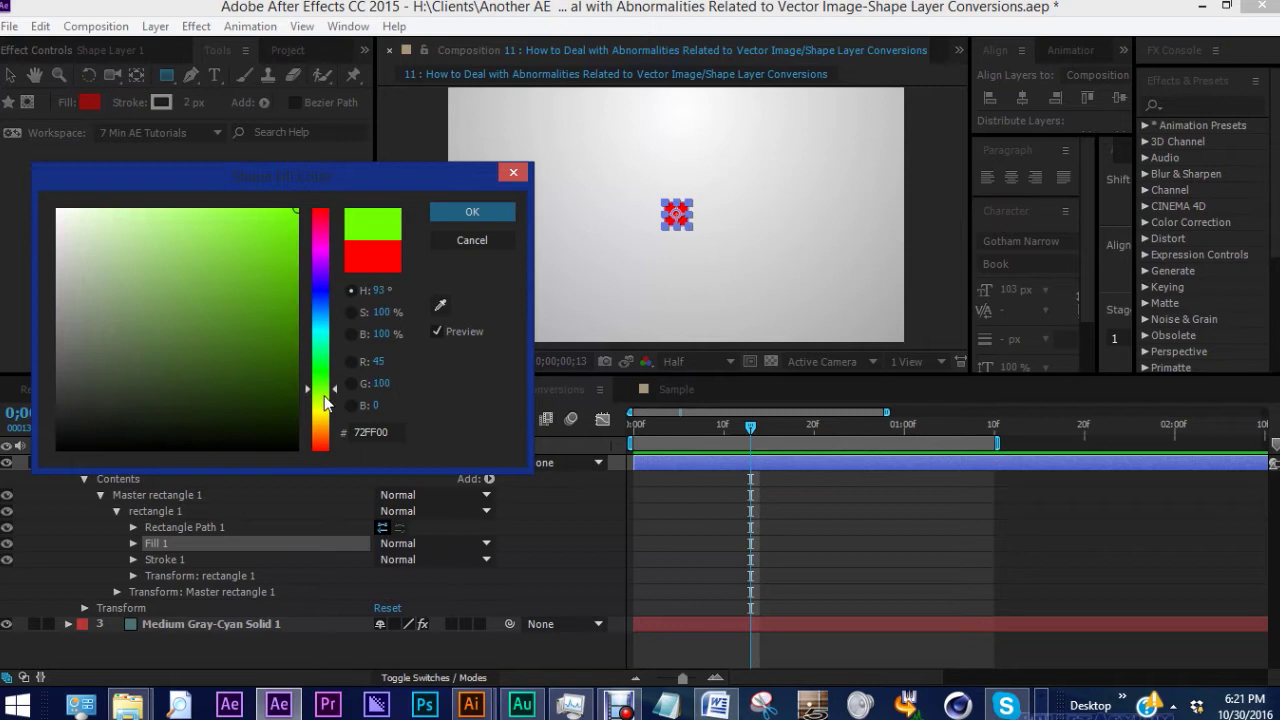
drag(296, 210, 254, 337)
key(Return)
Set the rectangle's stroke colour to dark brown 392406, starting from a sample of the fill colour.
click(161, 102)
click(440, 305)
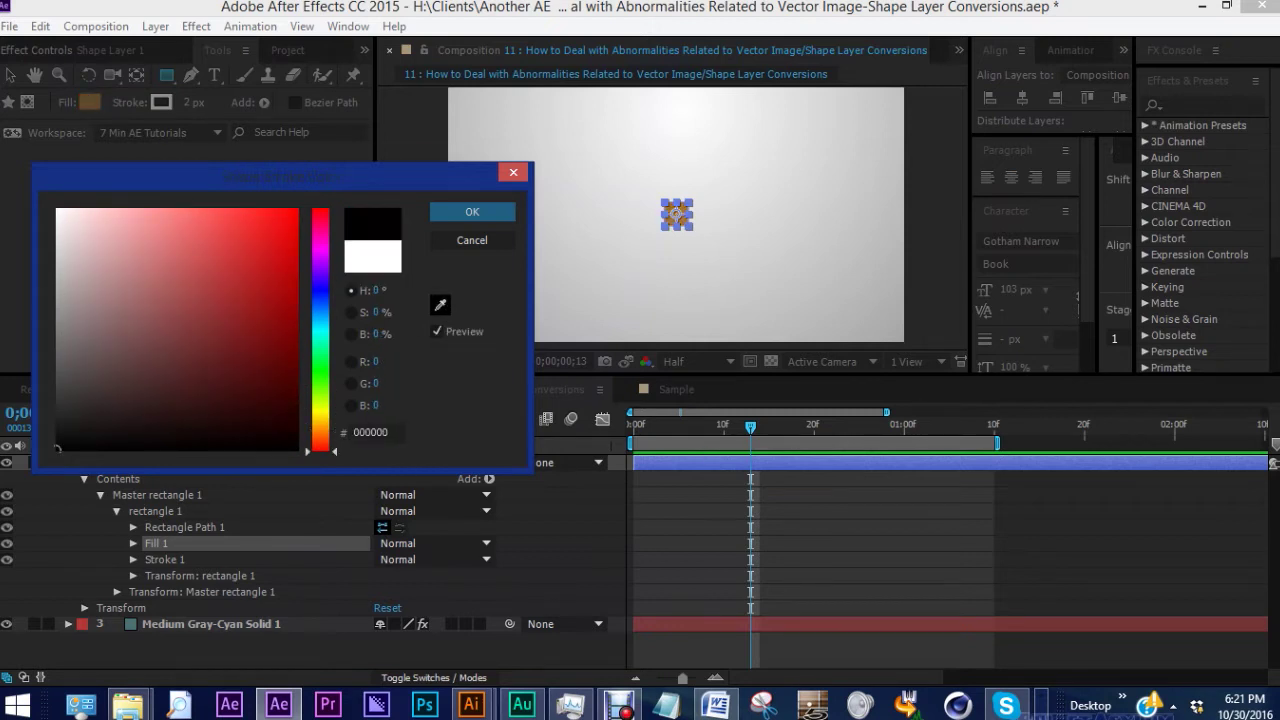
click(90, 102)
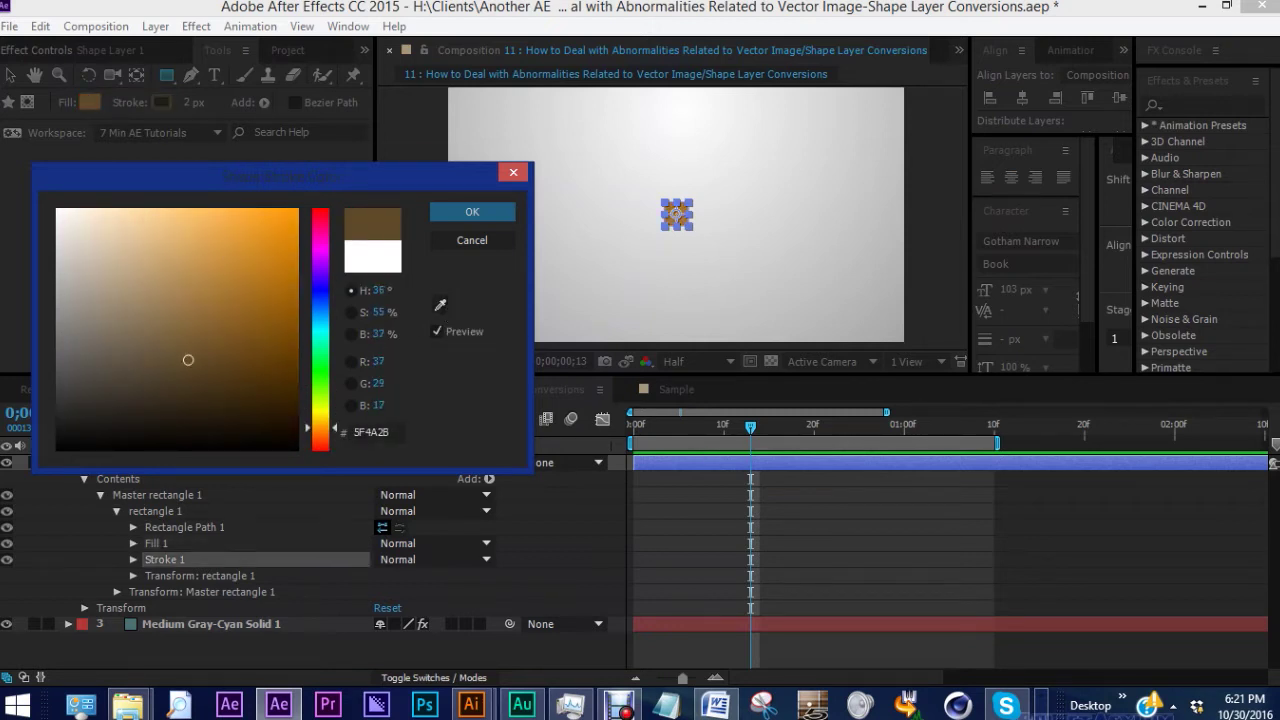
mouse_move(188, 360)
mouse_down()
mouse_move(251, 397)
mouse_move(271, 394)
mouse_up()
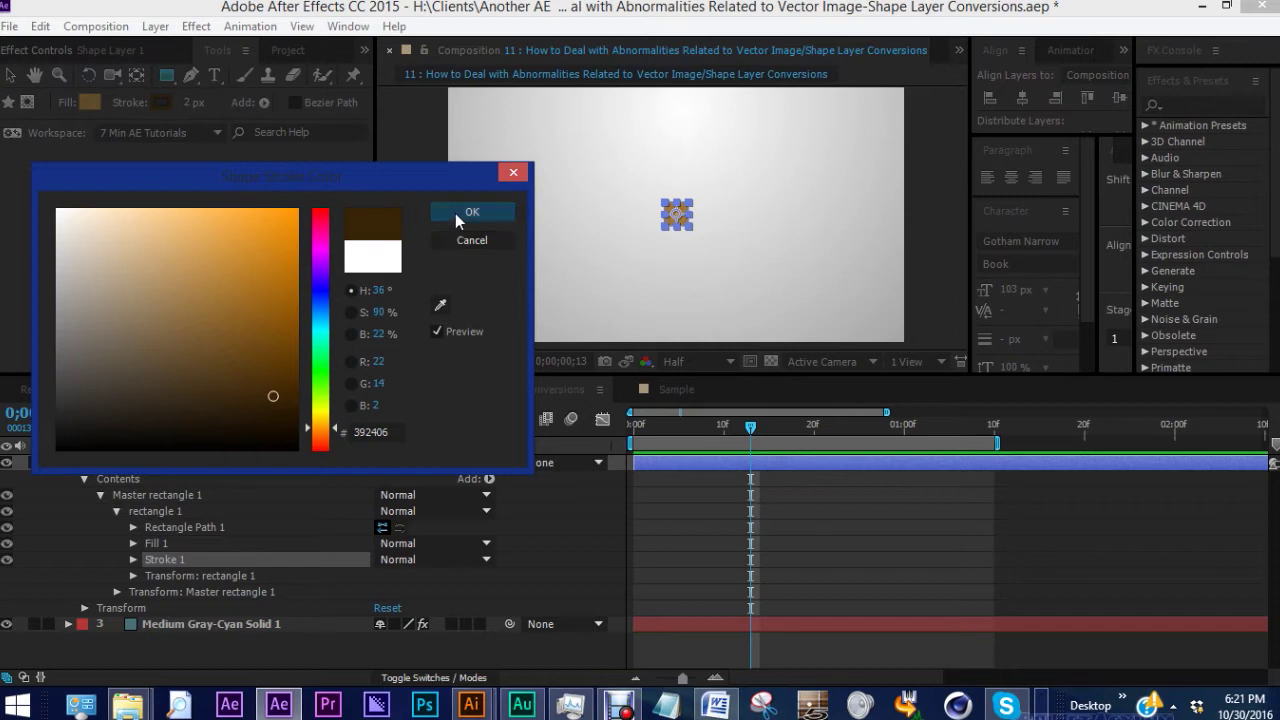
click(472, 211)
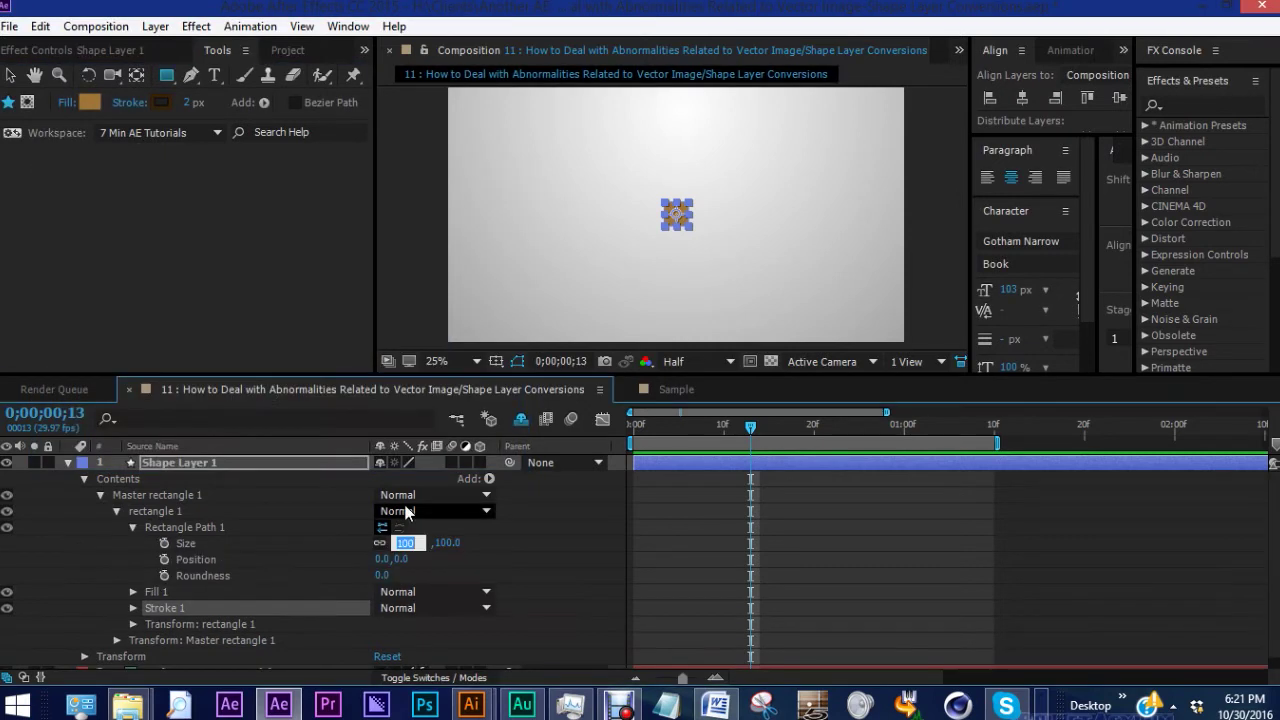
Set the rectangle path's size to 150 by 150 and its stroke width to 27 px.
text(150)
key(Return)
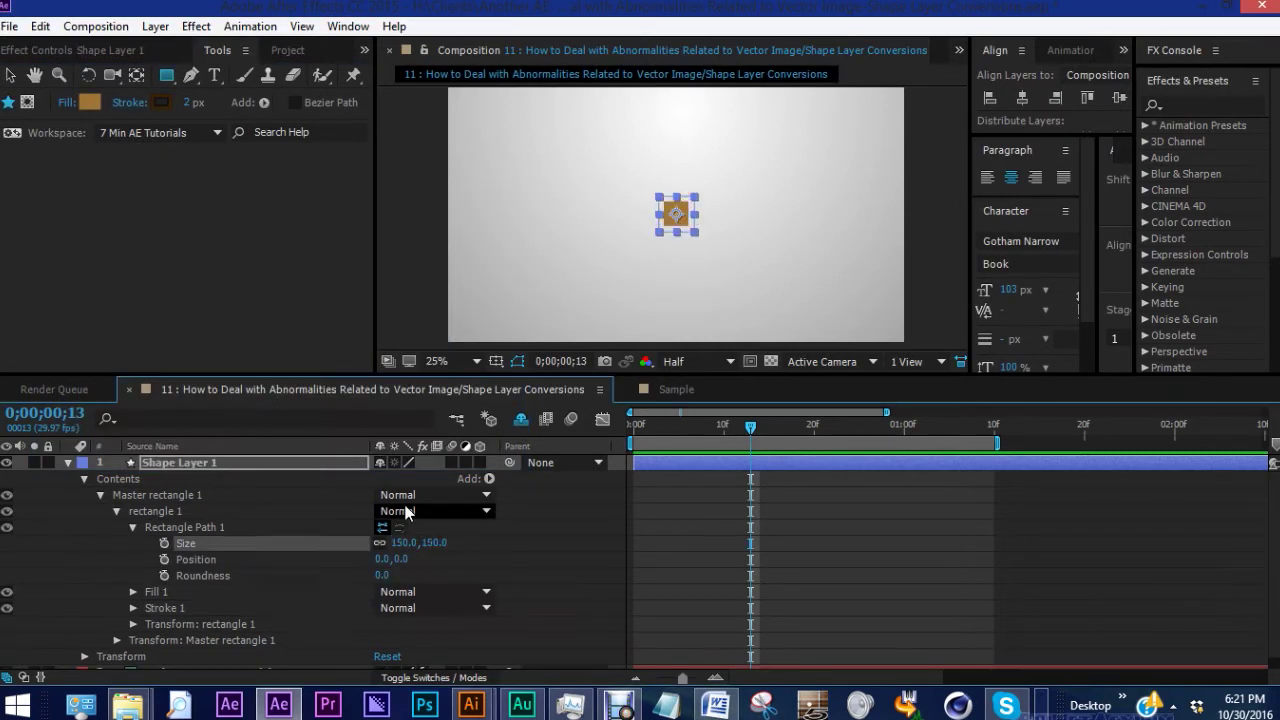
key(period)
click(188, 102)
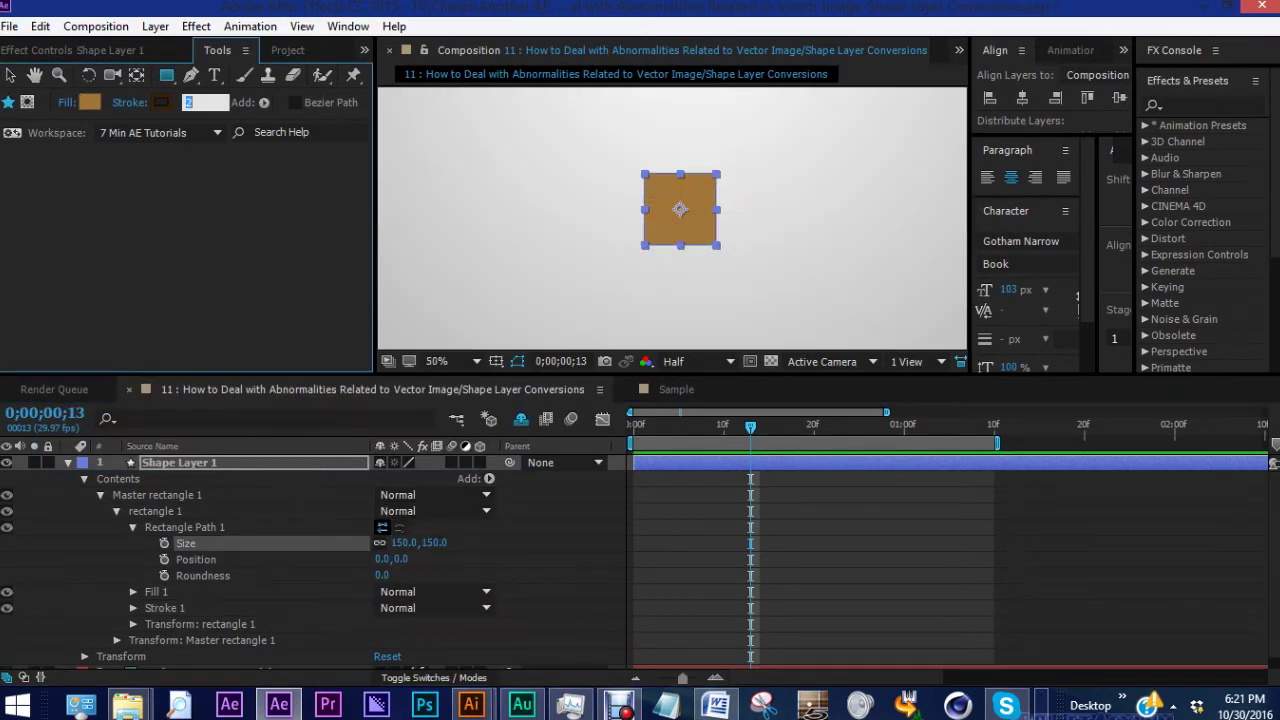
text(27)
key(Return)
Hide the rectangle's fill and keyframe the path's size at 0 on the first frame.
click(133, 527)
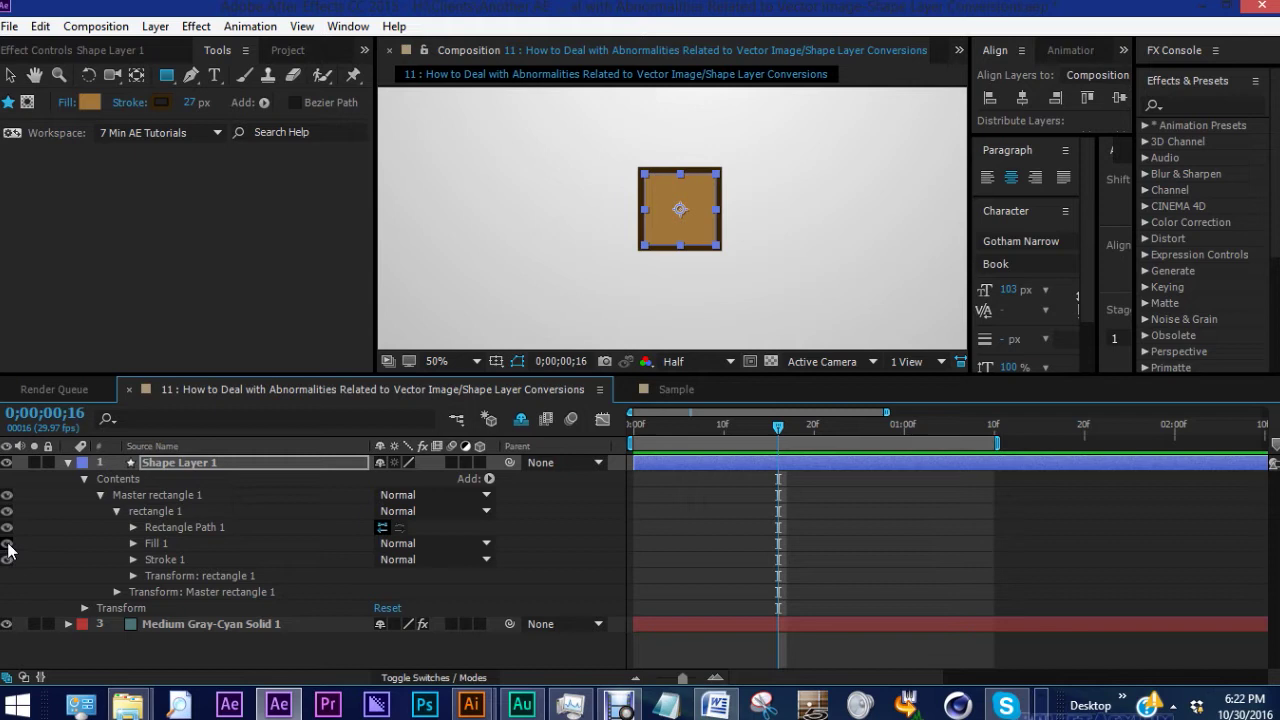
click(7, 543)
key(Home)
click(133, 527)
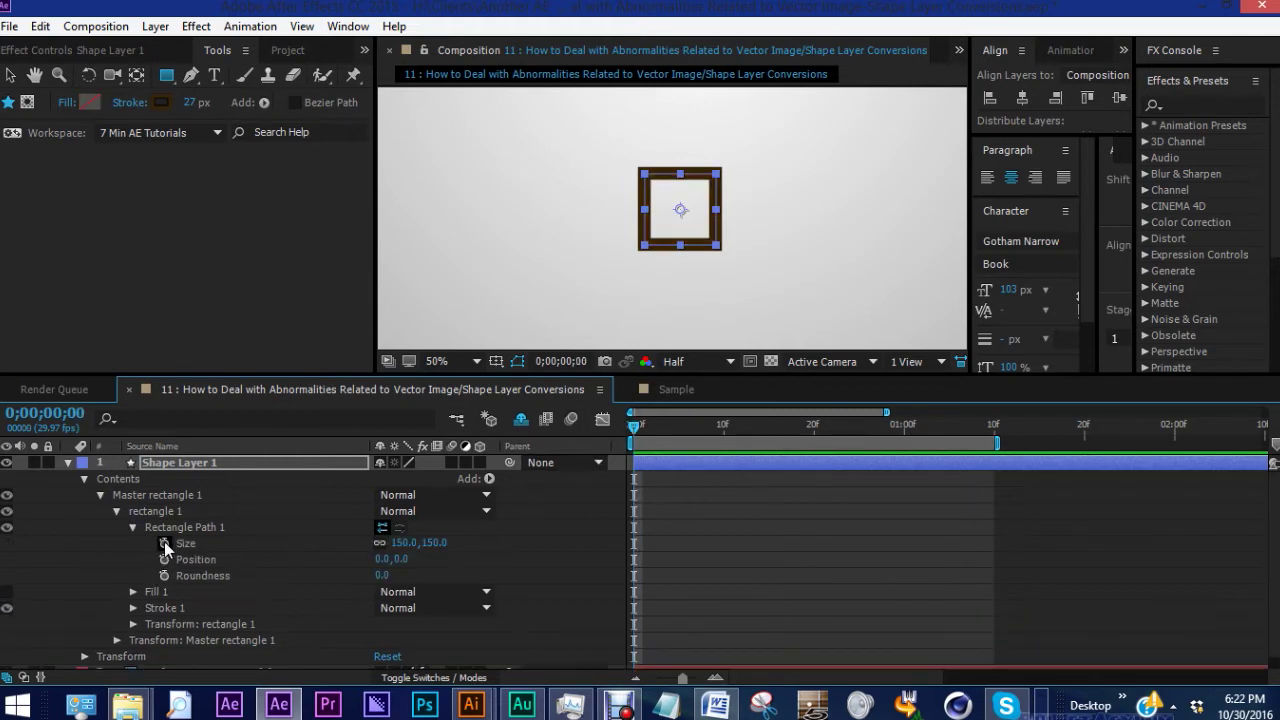
click(164, 543)
click(404, 542)
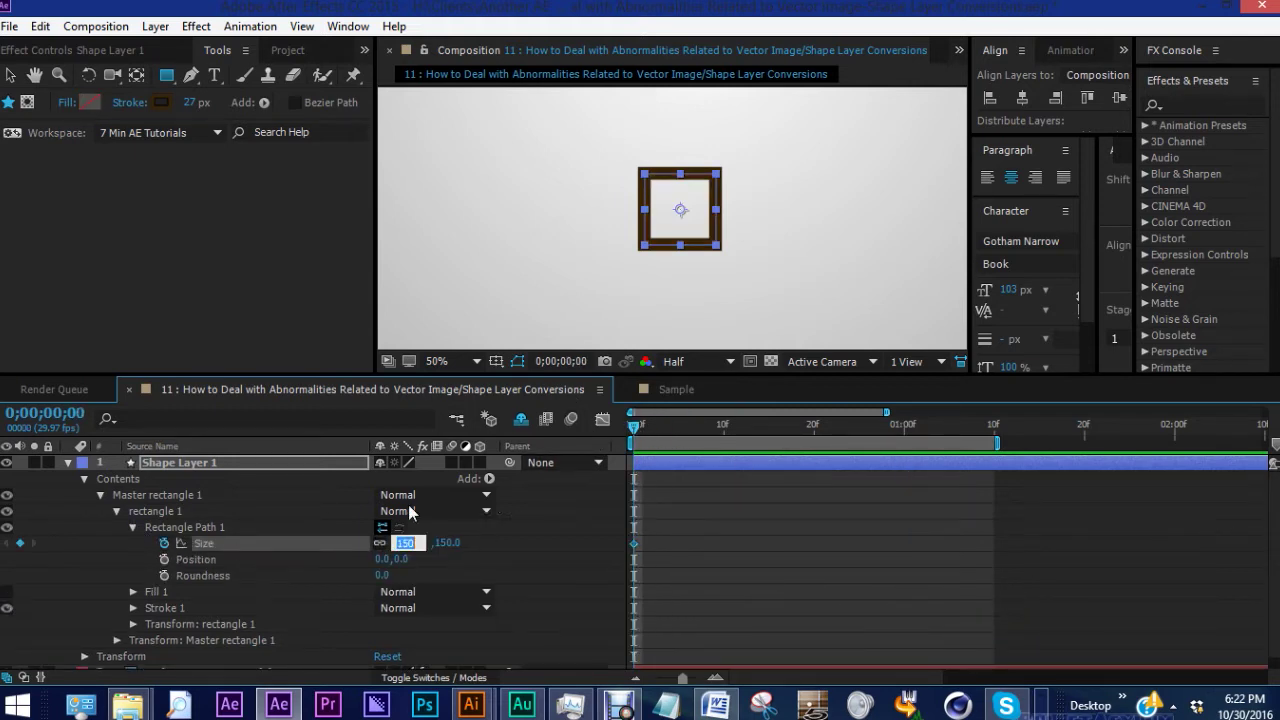
text(0)
key(Return)
Keyframe the rectangle path's size at 150 by 150 at the 1-second mark.
click(904, 424)
click(395, 542)
text(150)
key(Return)
Enable keyframing for Stroke 1's width at 27 and place that keyframe at frame 15.
drag(677, 424, 634, 424)
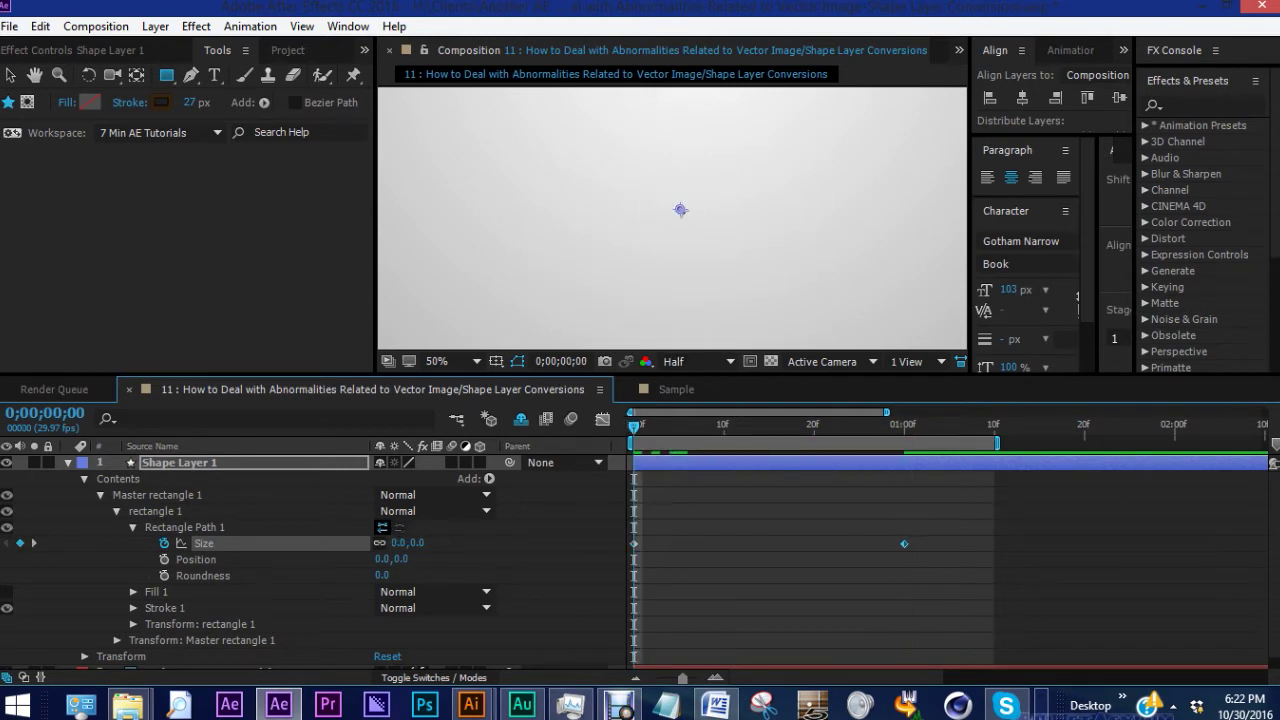
click(134, 607)
scroll(167, 527, down, 3)
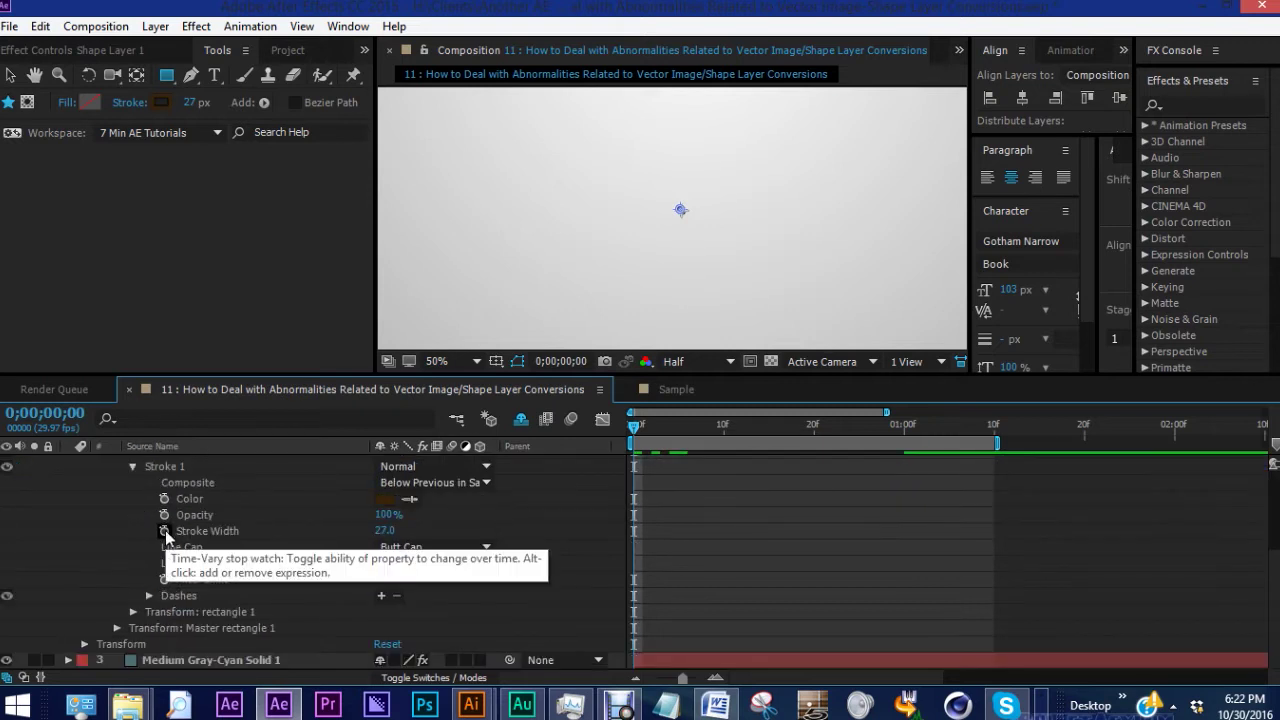
click(164, 530)
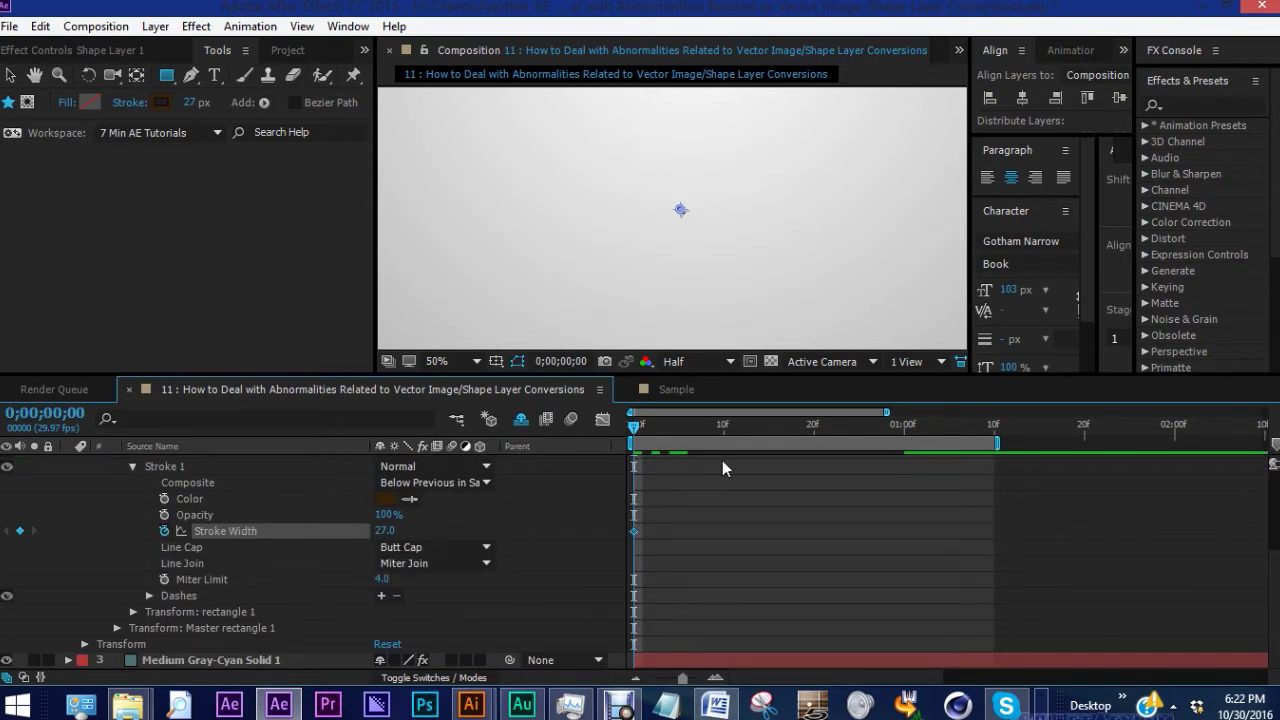
click(761, 425)
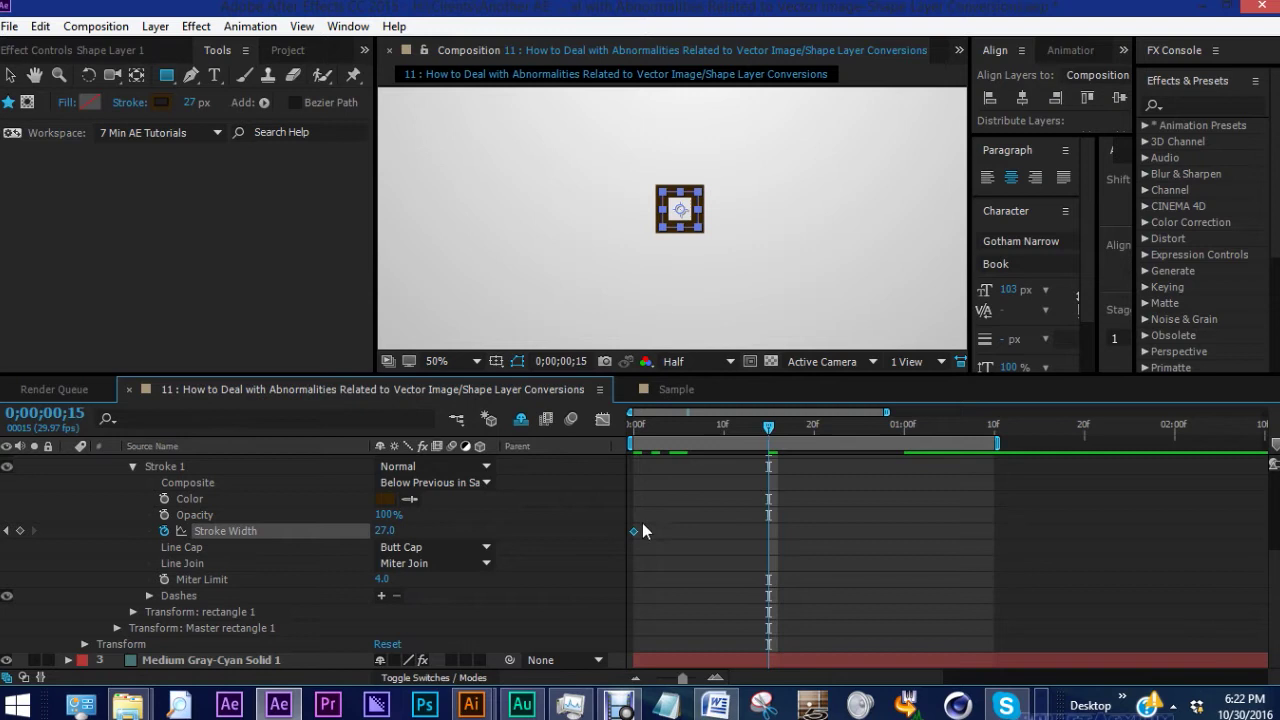
drag(633, 530, 768, 531)
Keyframe the stroke width at 0 on the first frame and again at the 1-second mark.
key(Home)
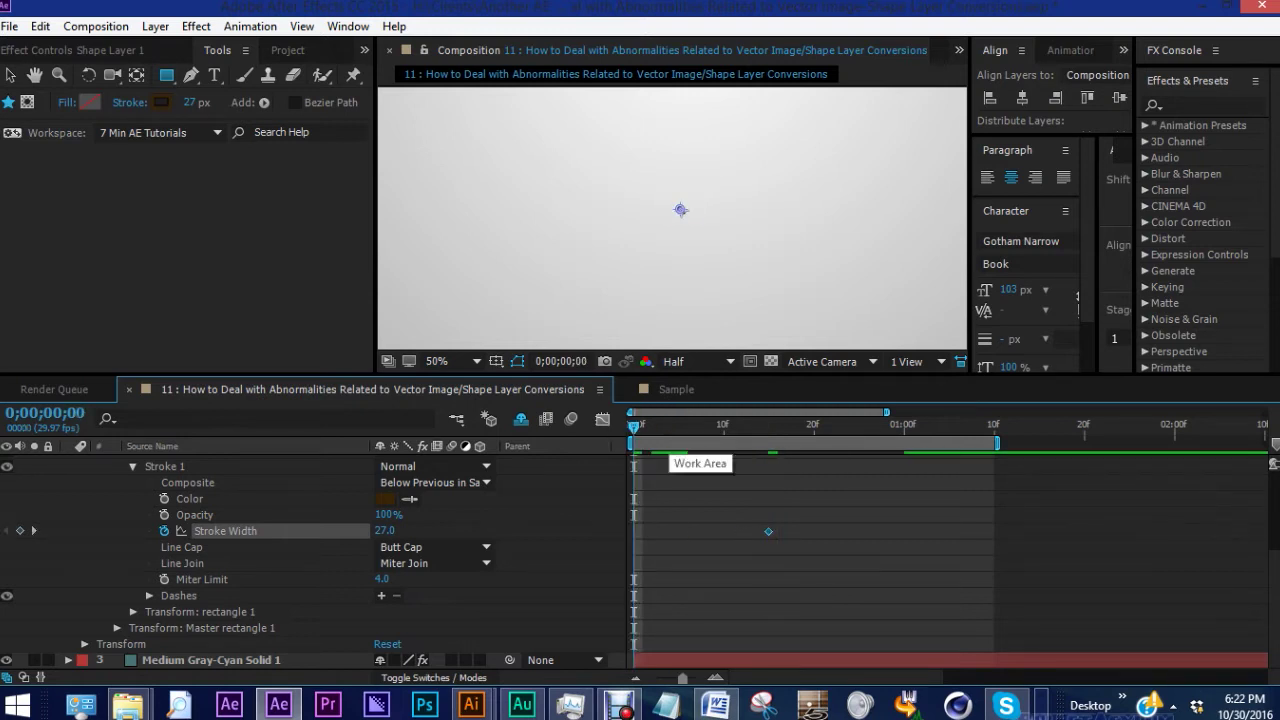
click(385, 530)
click(903, 425)
click(385, 530)
text(0)
key(Return)
Apply Easy Ease to all size and stroke width keyframes and preview the animation.
mouse_move(964, 484)
mouse_down()
mouse_move(759, 631)
mouse_move(620, 641)
mouse_up()
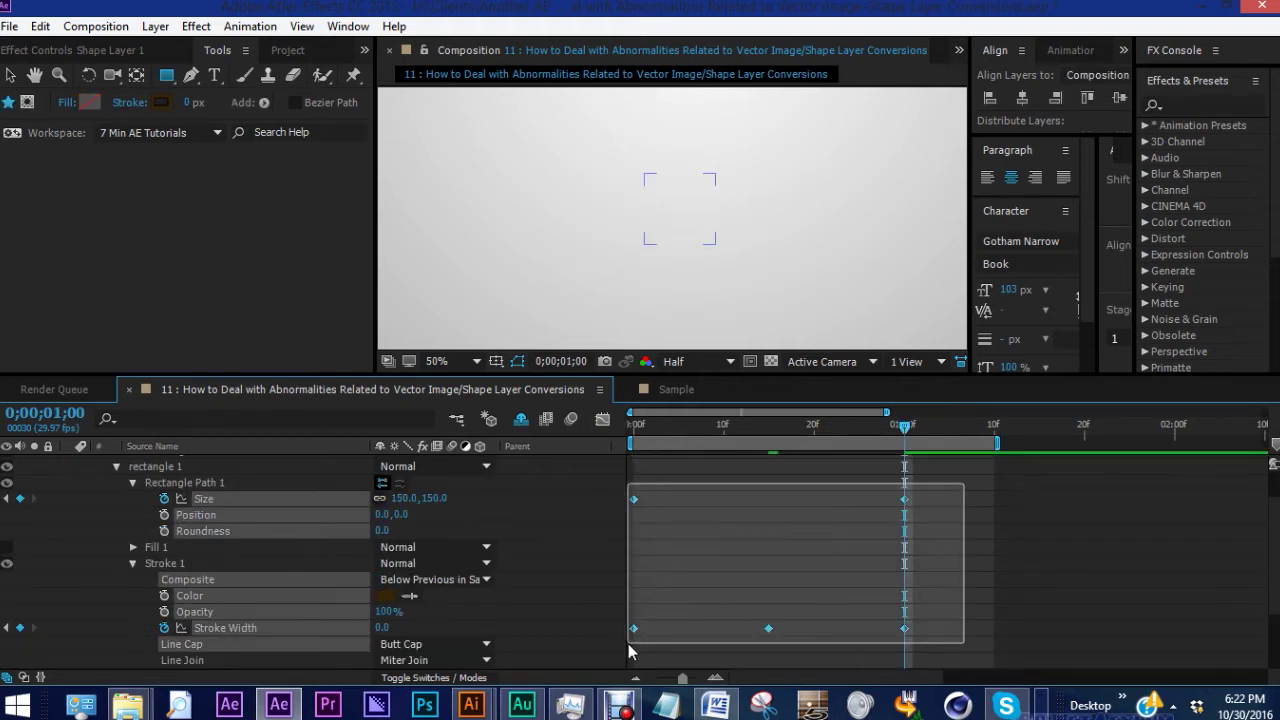
key(F9)
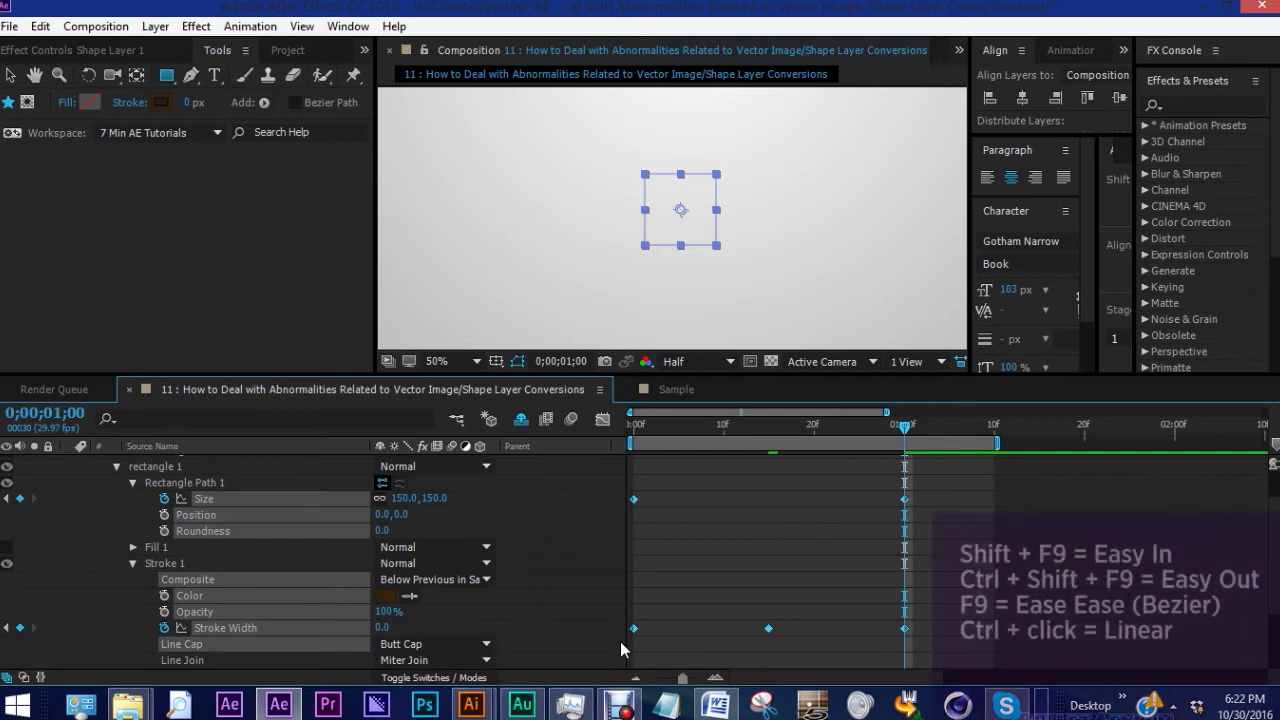
click(815, 525)
key(space)
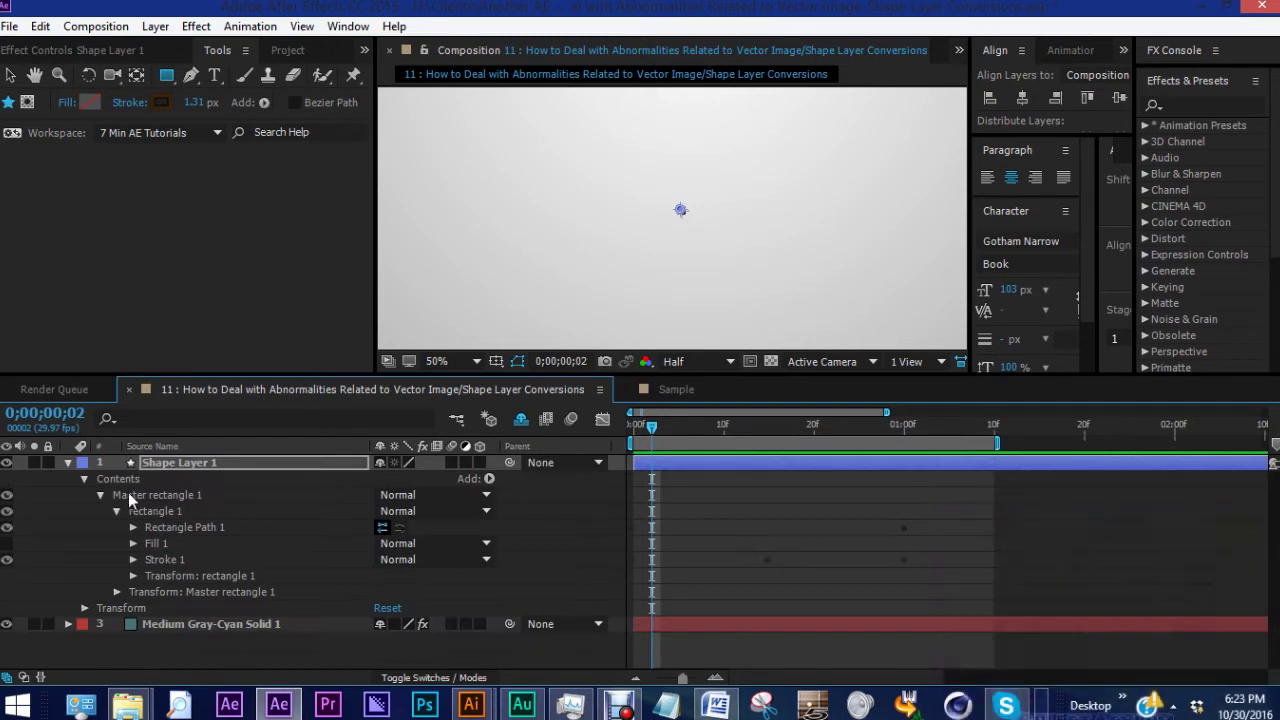
Add a Repeater to the Master rectangle 1 group and check the copies around frame 14.
click(142, 494)
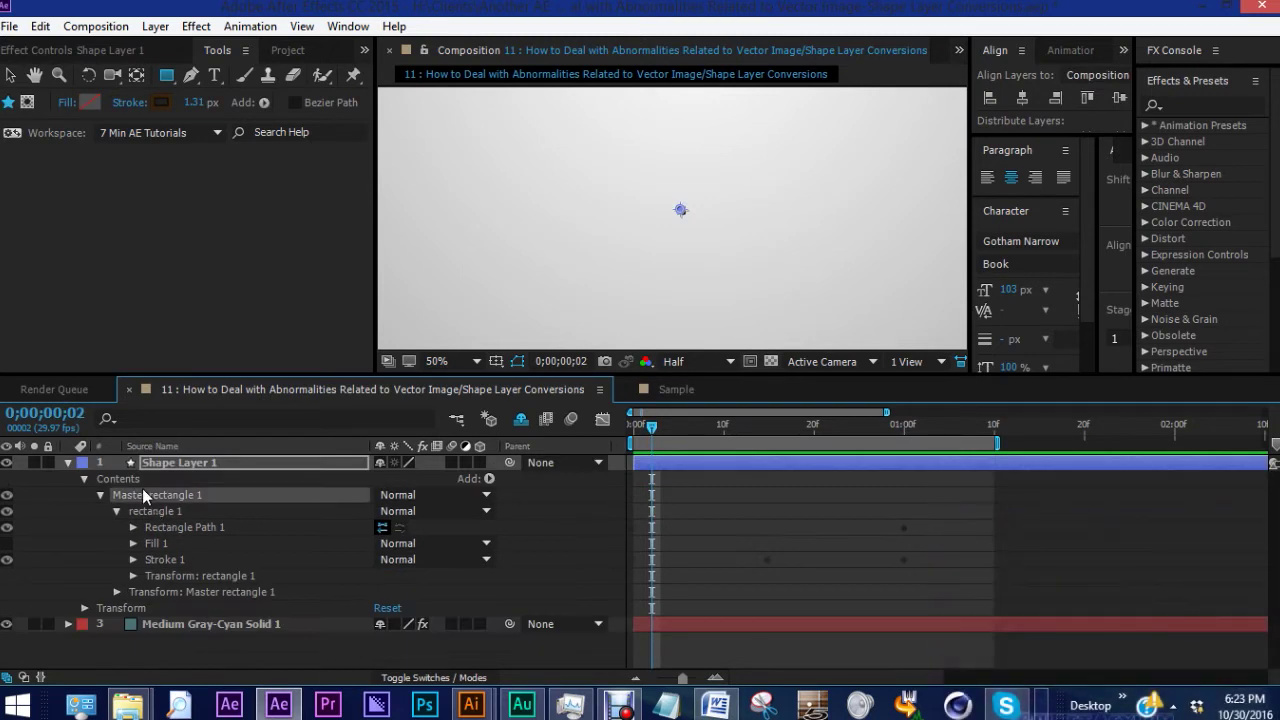
click(489, 478)
click(561, 336)
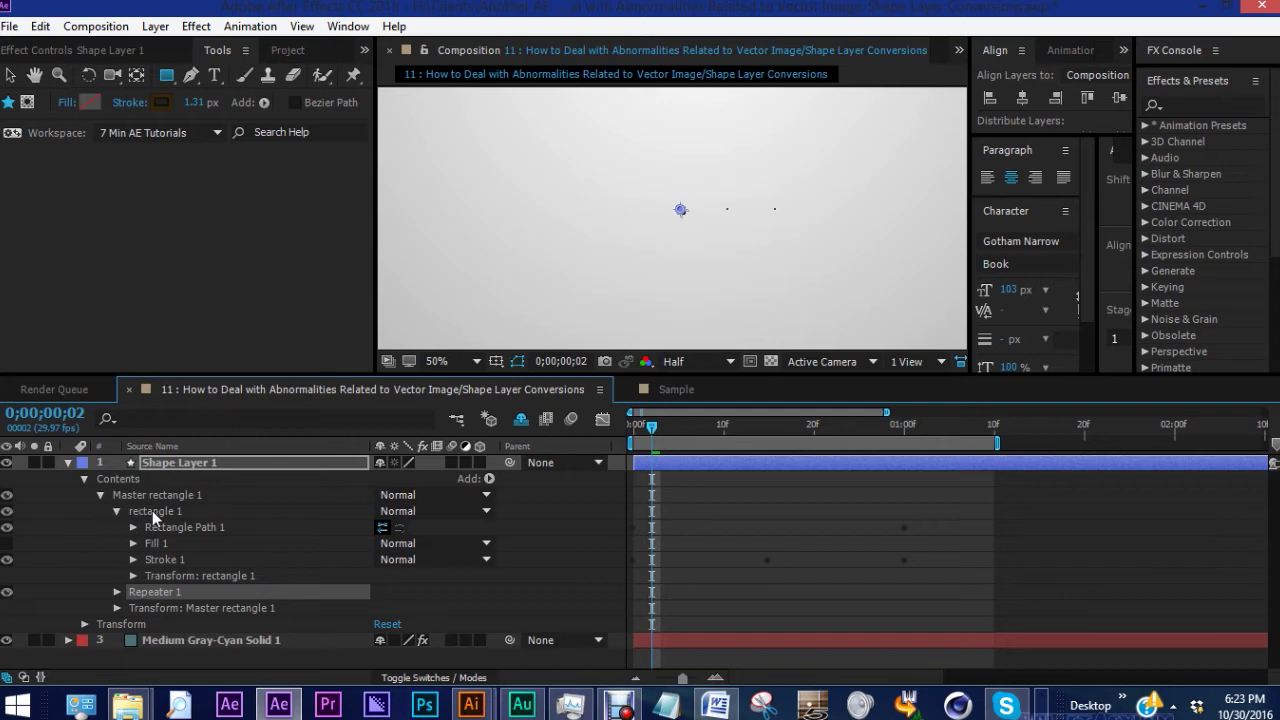
mouse_move(665, 436)
mouse_down()
mouse_move(796, 435)
mouse_move(767, 435)
mouse_up()
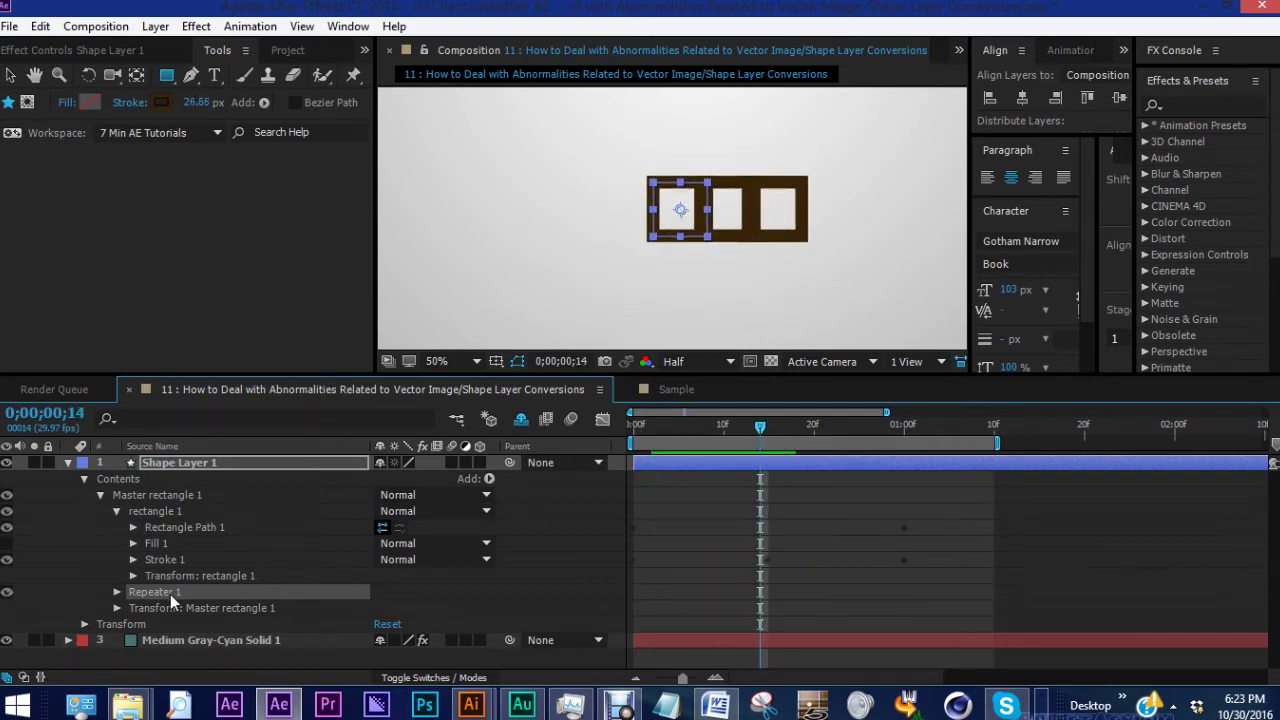
Set Repeater 1 to 21 copies with an offset of -10.
click(120, 592)
scroll(493, 602, down, 1)
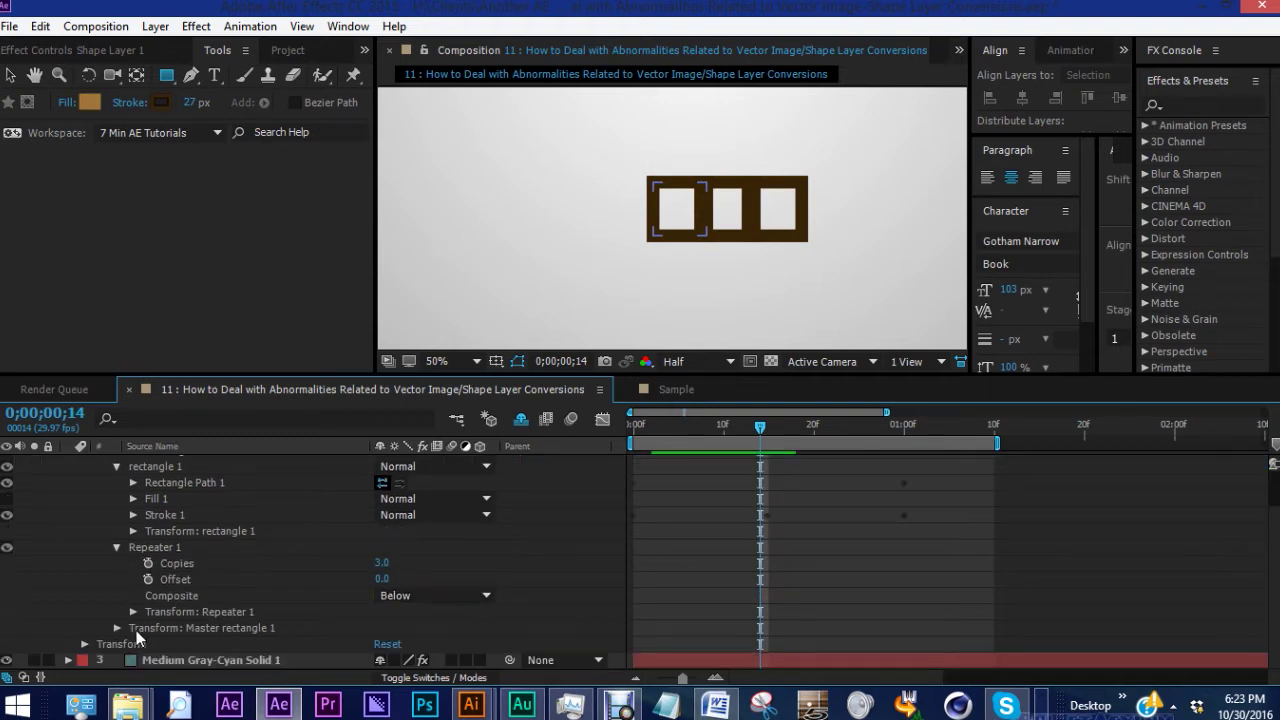
click(382, 562)
text(21)
key(Return)
key(comma)
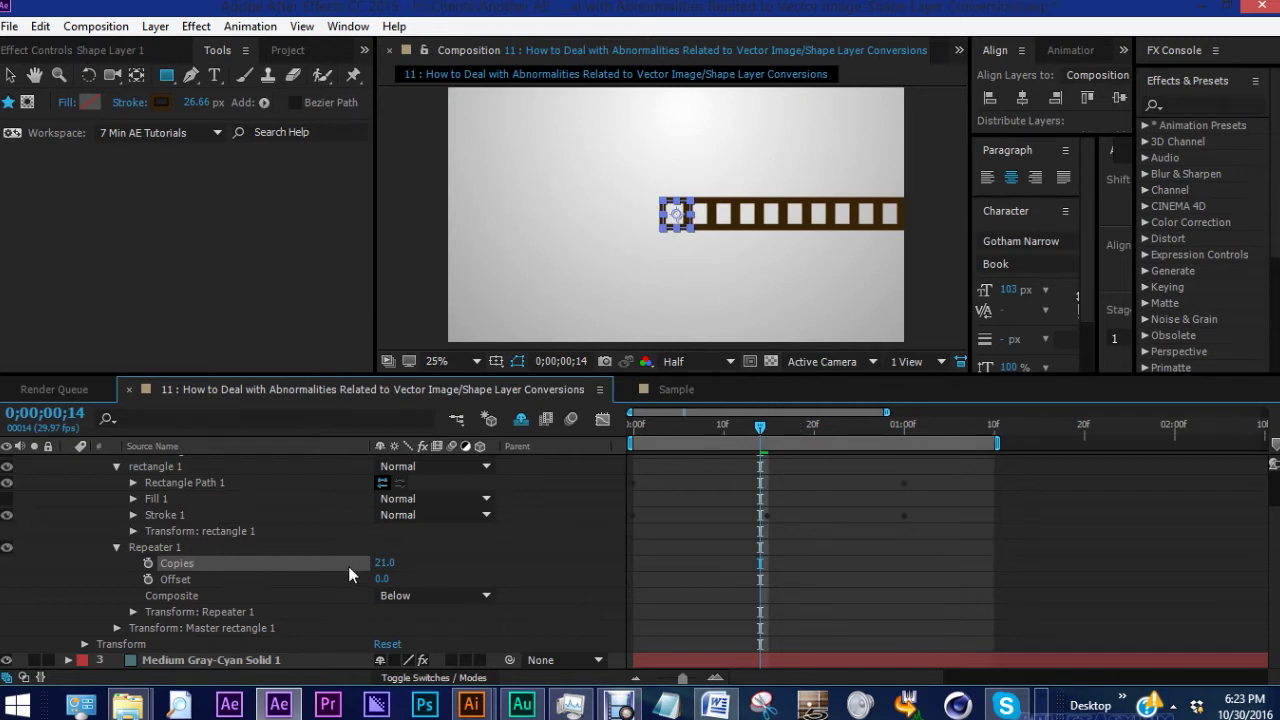
click(382, 579)
key(Return)
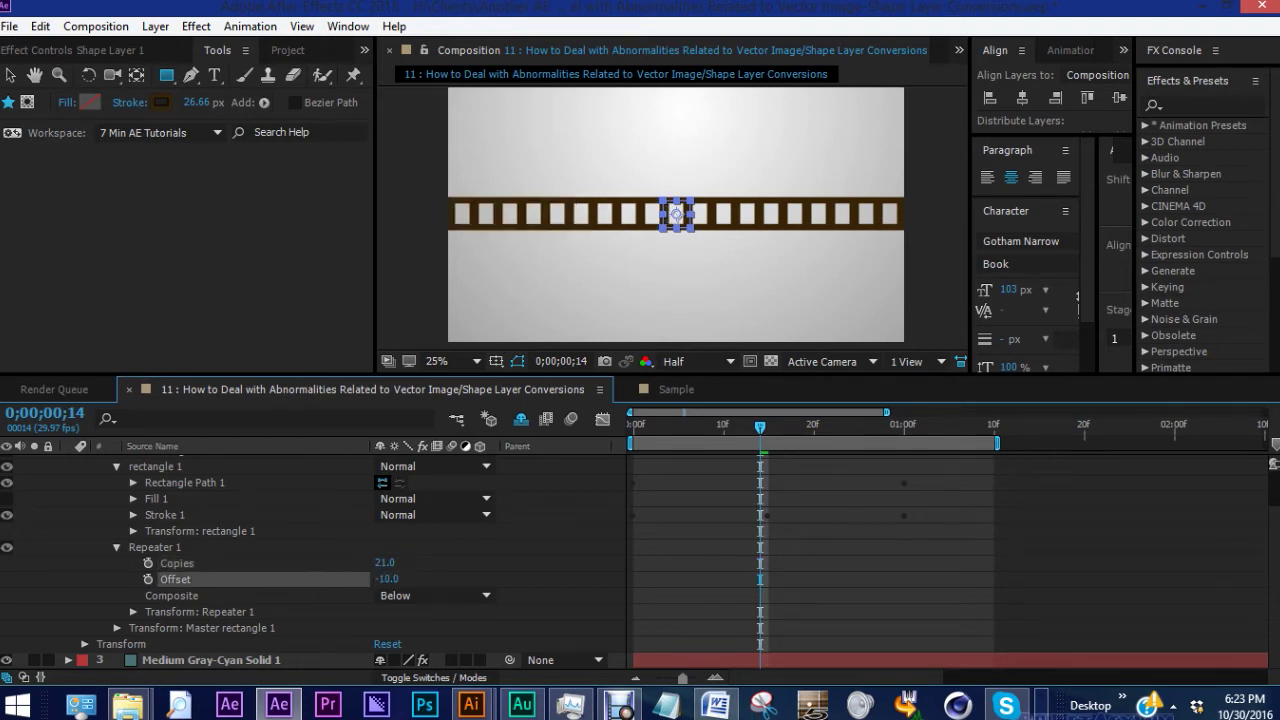
Set Repeater 1's horizontal position to 154 and rotate the rectangle 1 group by 45°.
click(133, 612)
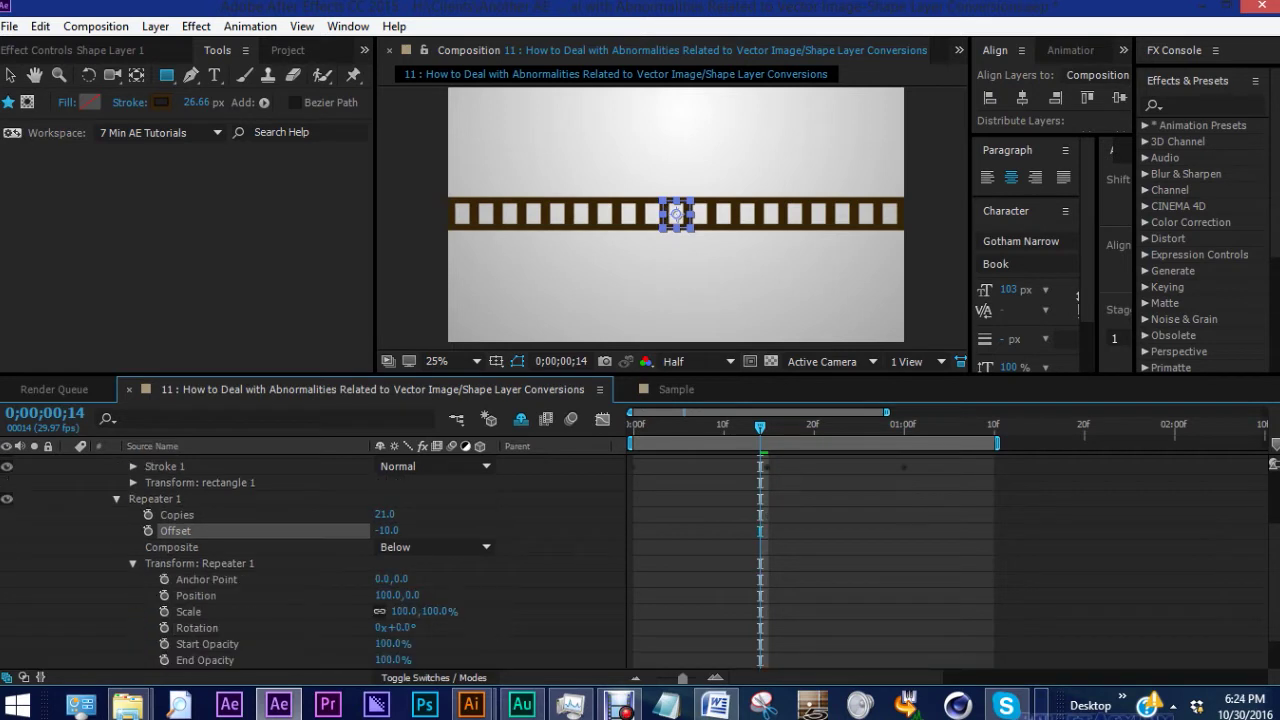
drag(386, 595, 437, 595)
scroll(240, 514, up, 3)
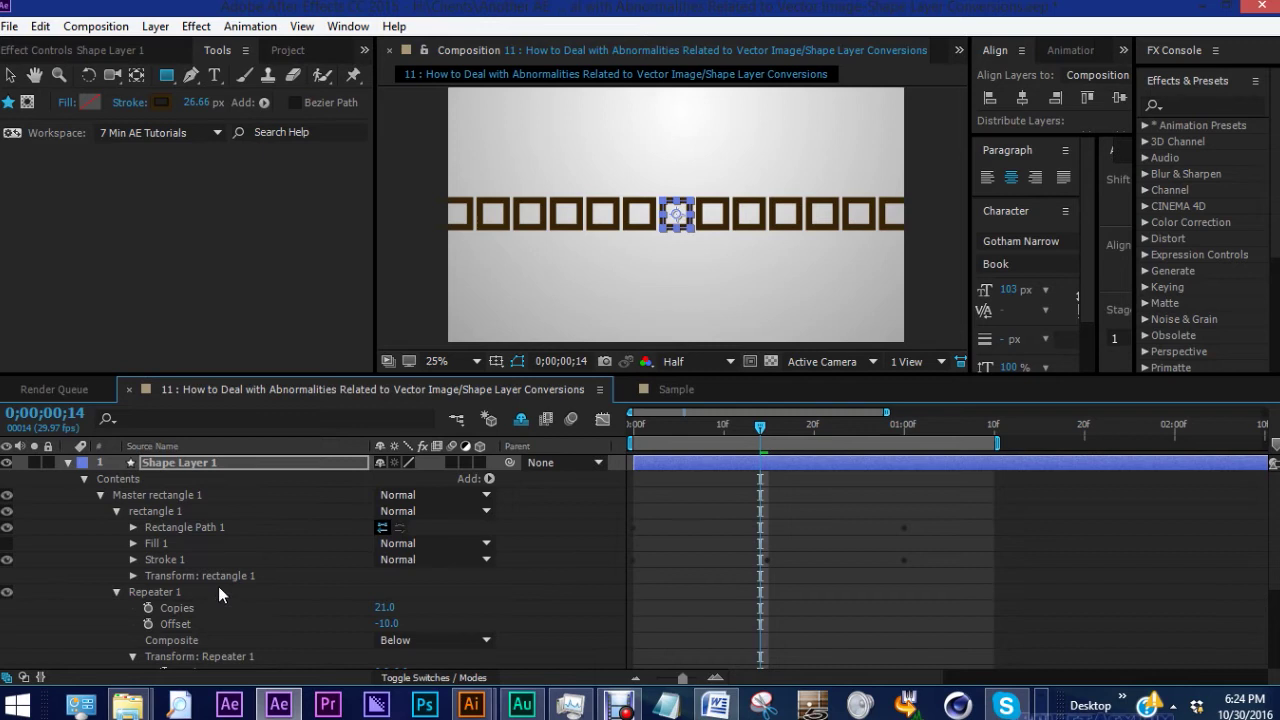
click(136, 575)
scroll(240, 570, down, 1)
click(400, 644)
text(45)
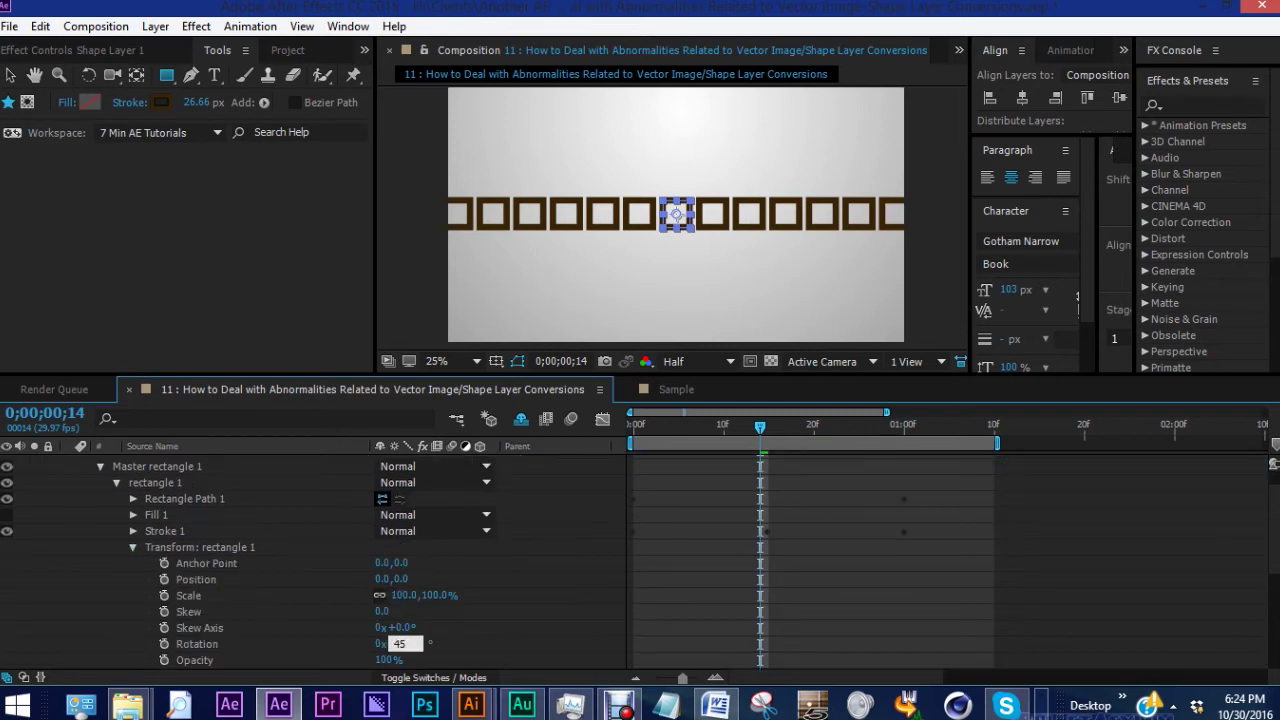
key(Return)
Widen Repeater 1's horizontal position to 194 and preview the animation.
scroll(230, 600, down, 6)
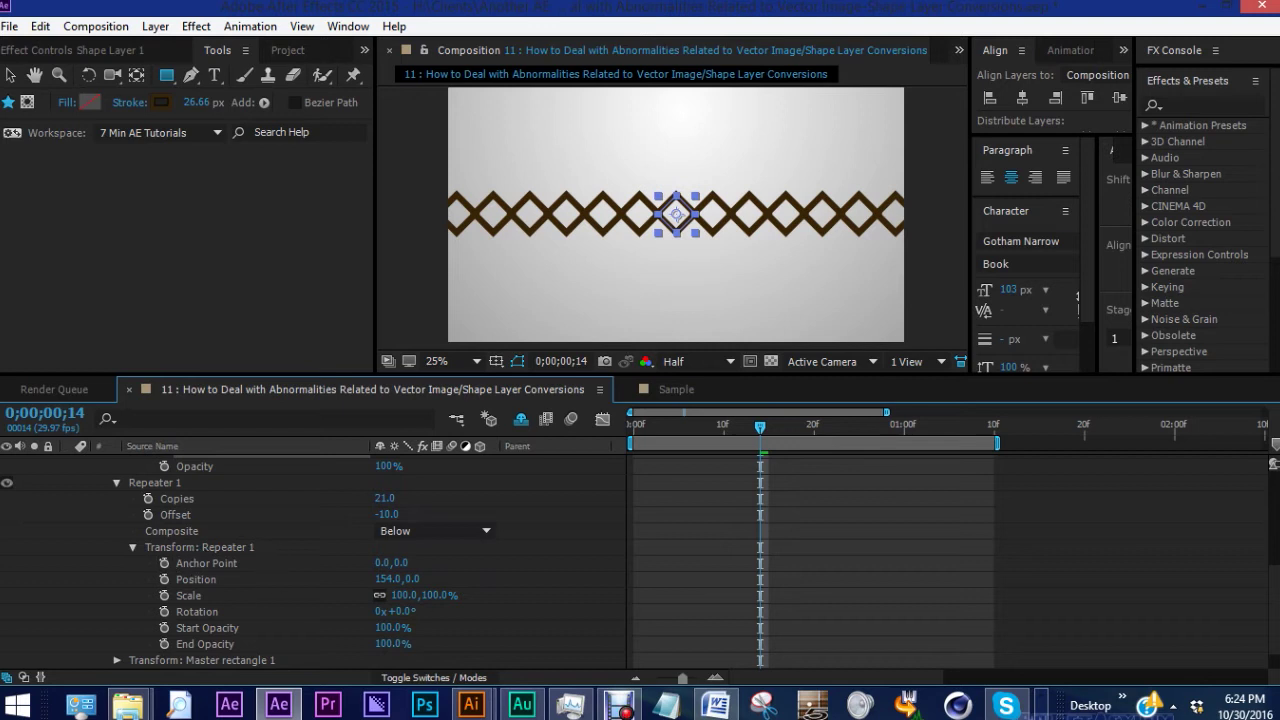
mouse_move(385, 579)
mouse_down()
mouse_move(436, 579)
mouse_move(374, 579)
mouse_up()
key(slash)
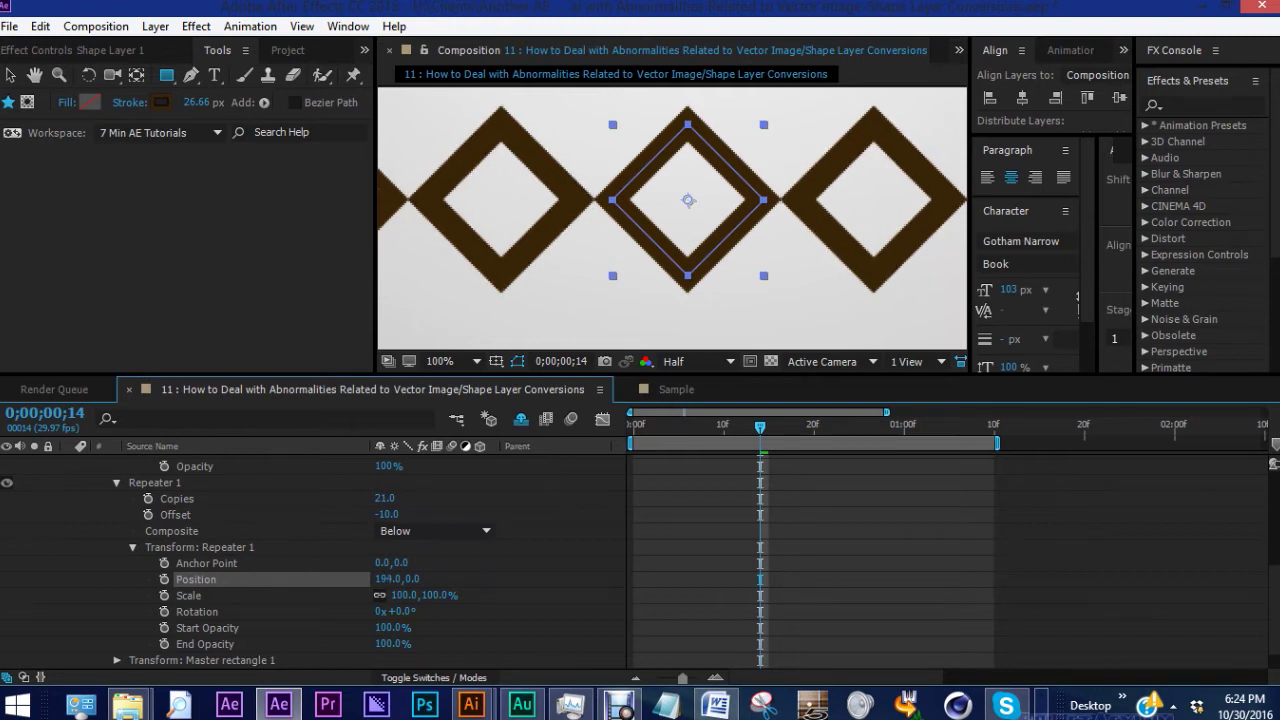
key(comma)
key(comma)
key(comma)
key(space)
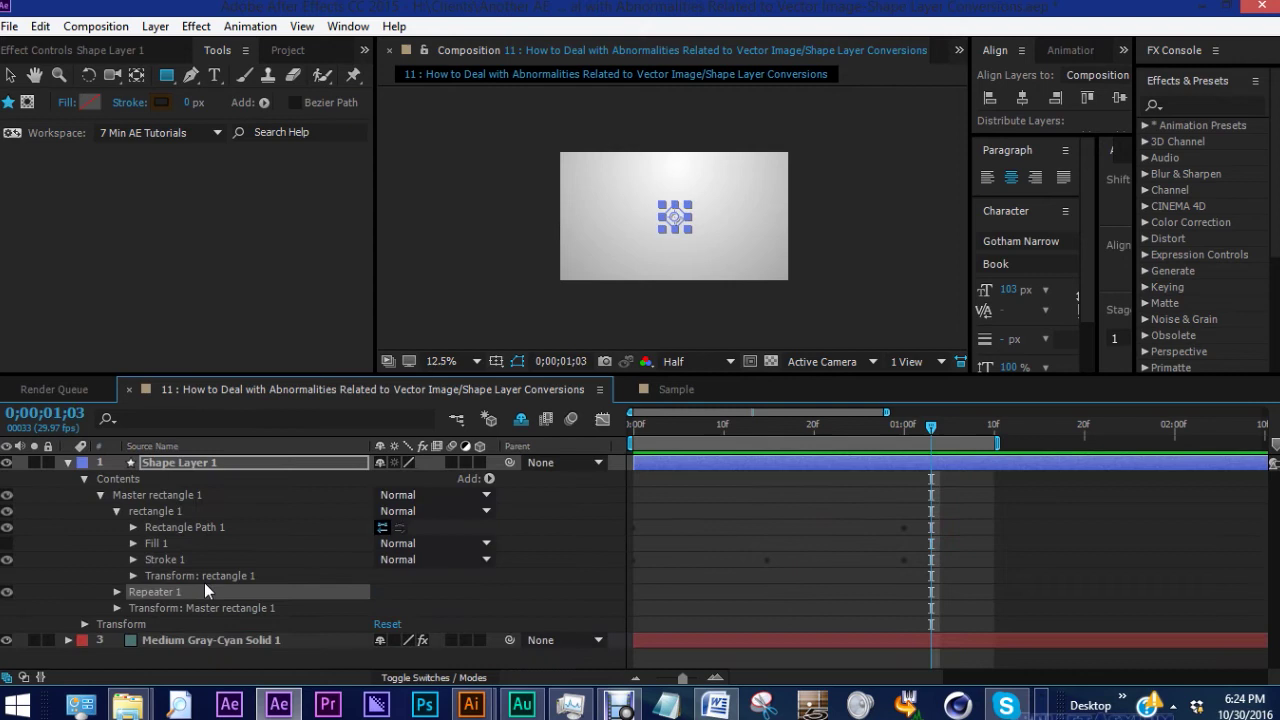
Duplicate Repeater 1 and, around frame 16, set the original repeater's horizontal position to 200.
key(ctrl+d)
drag(781, 432, 769, 441)
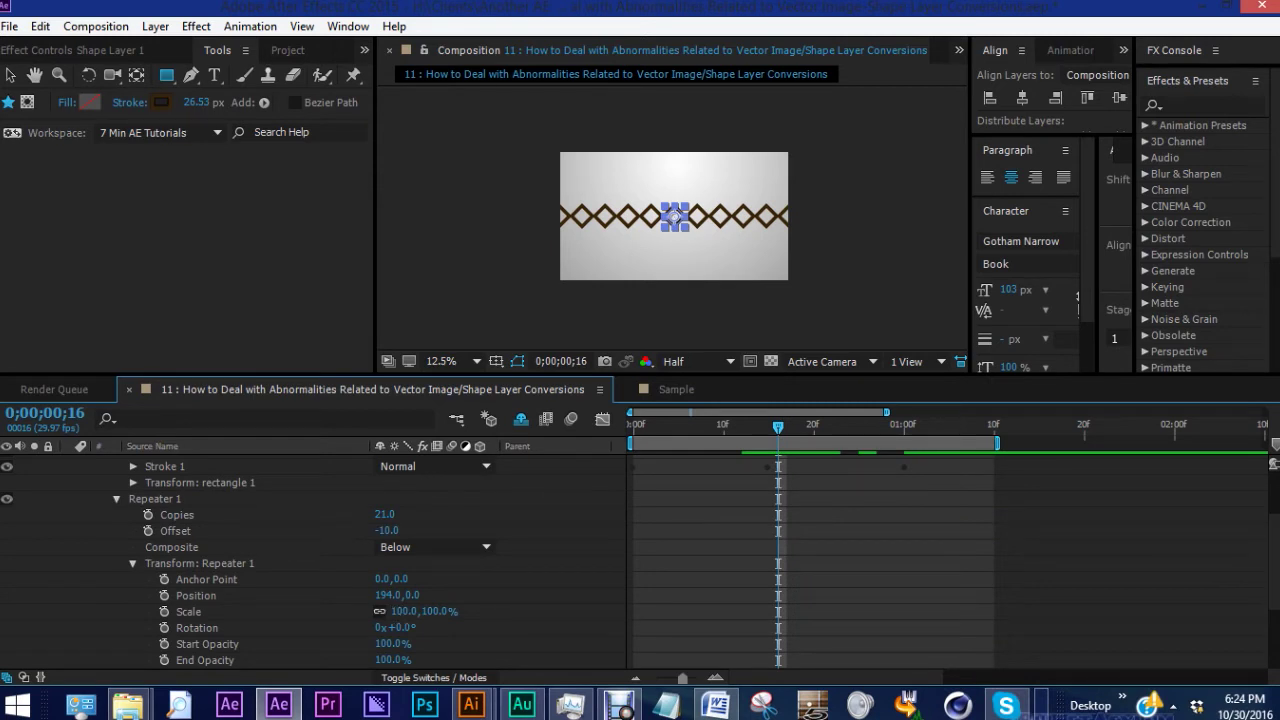
click(388, 595)
text(200)
key(Return)
scroll(190, 500, down, 2)
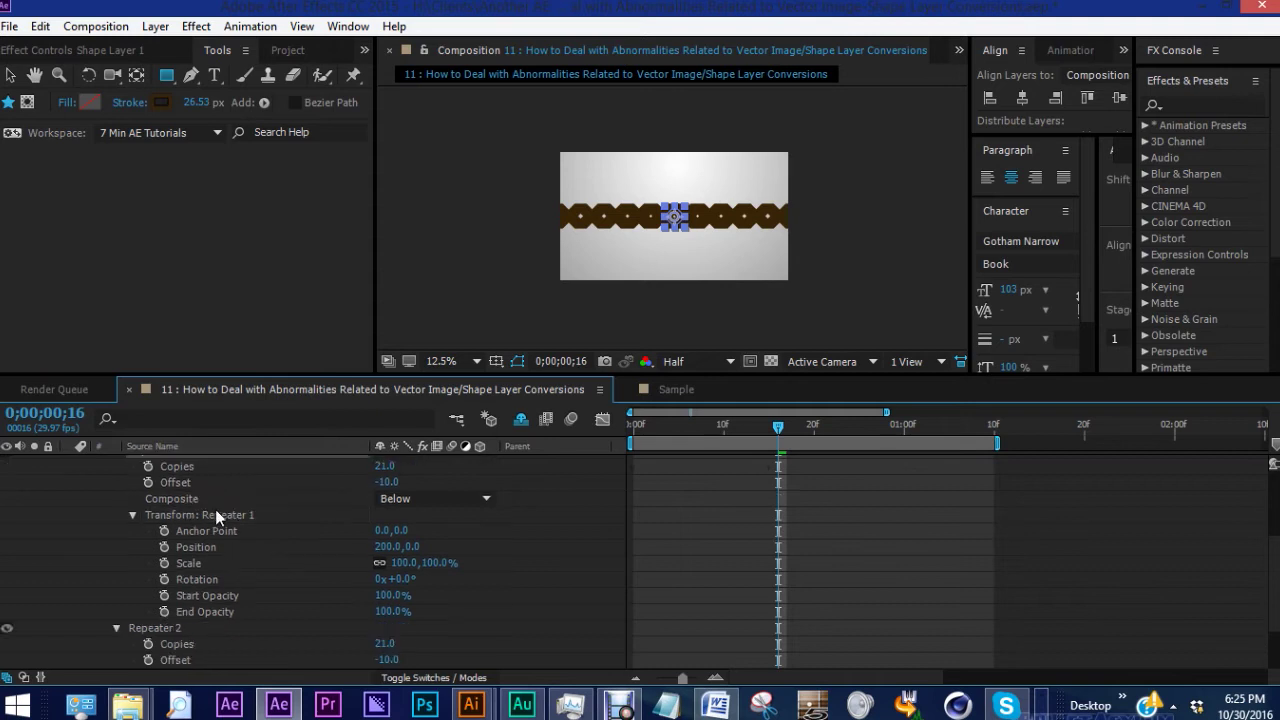
scroll(190, 512, up, 2)
scroll(176, 516, down, 4)
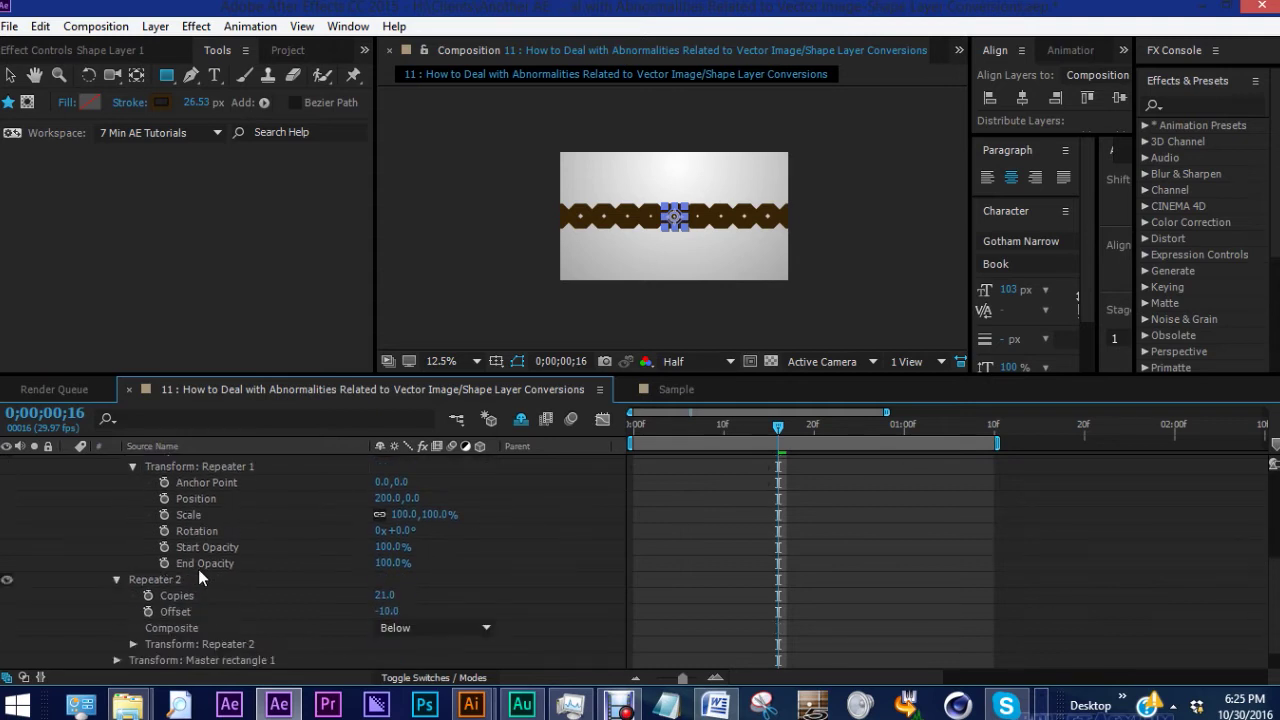
Set Repeater 2's position to 0, 200, compare it with Repeater 1 and preview the grid animation.
click(133, 644)
scroll(134, 640, down, 3)
click(384, 595)
text(0)
key(Return)
click(402, 595)
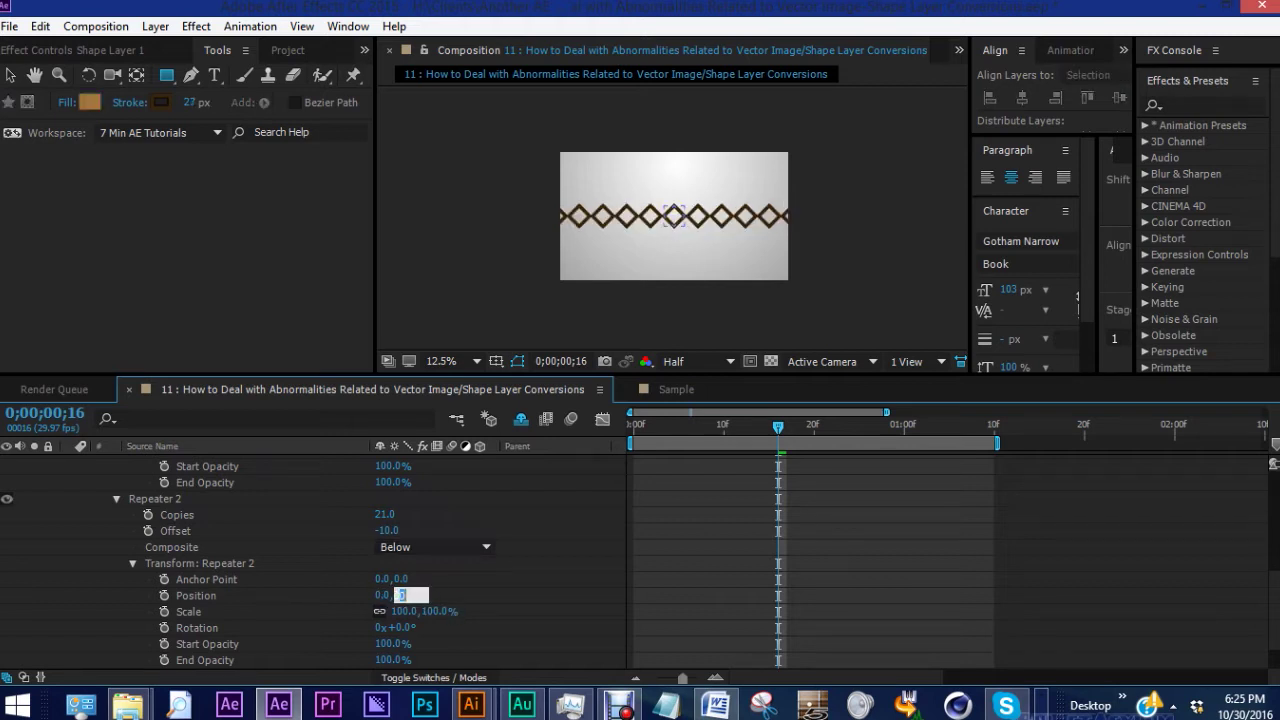
text(200)
key(Return)
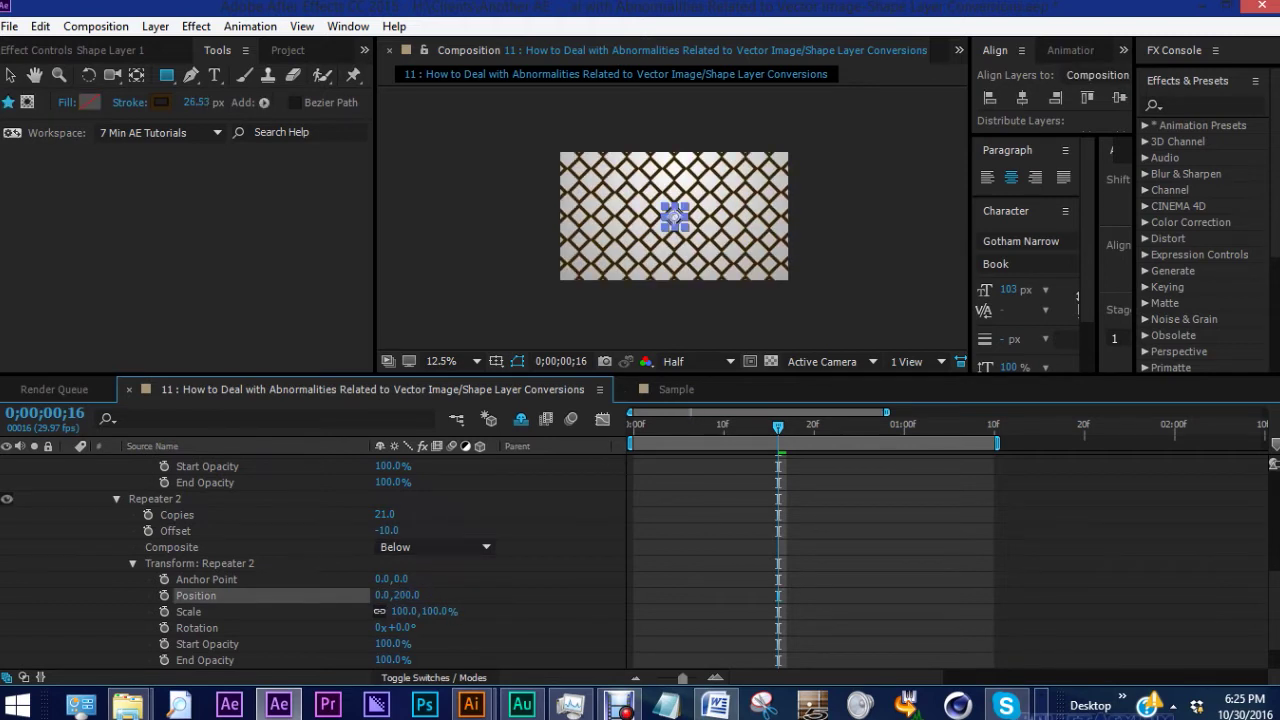
scroll(213, 564, up, 3)
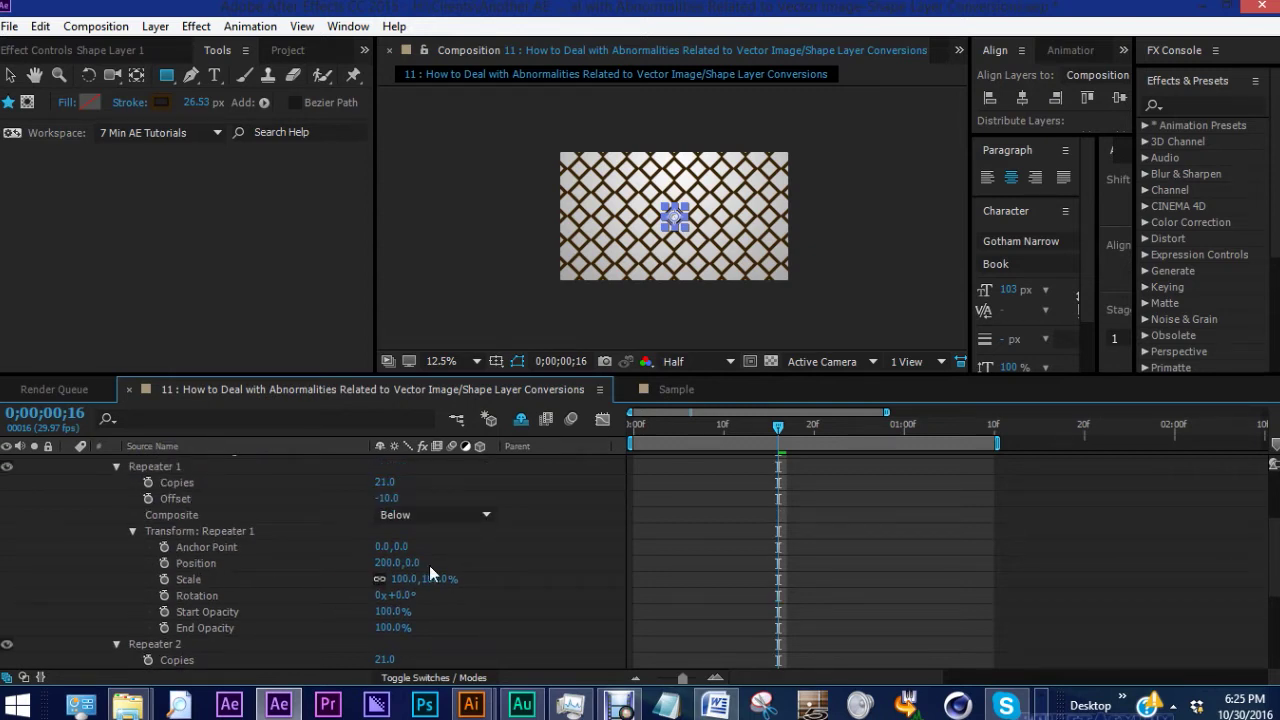
scroll(430, 572, down, 3)
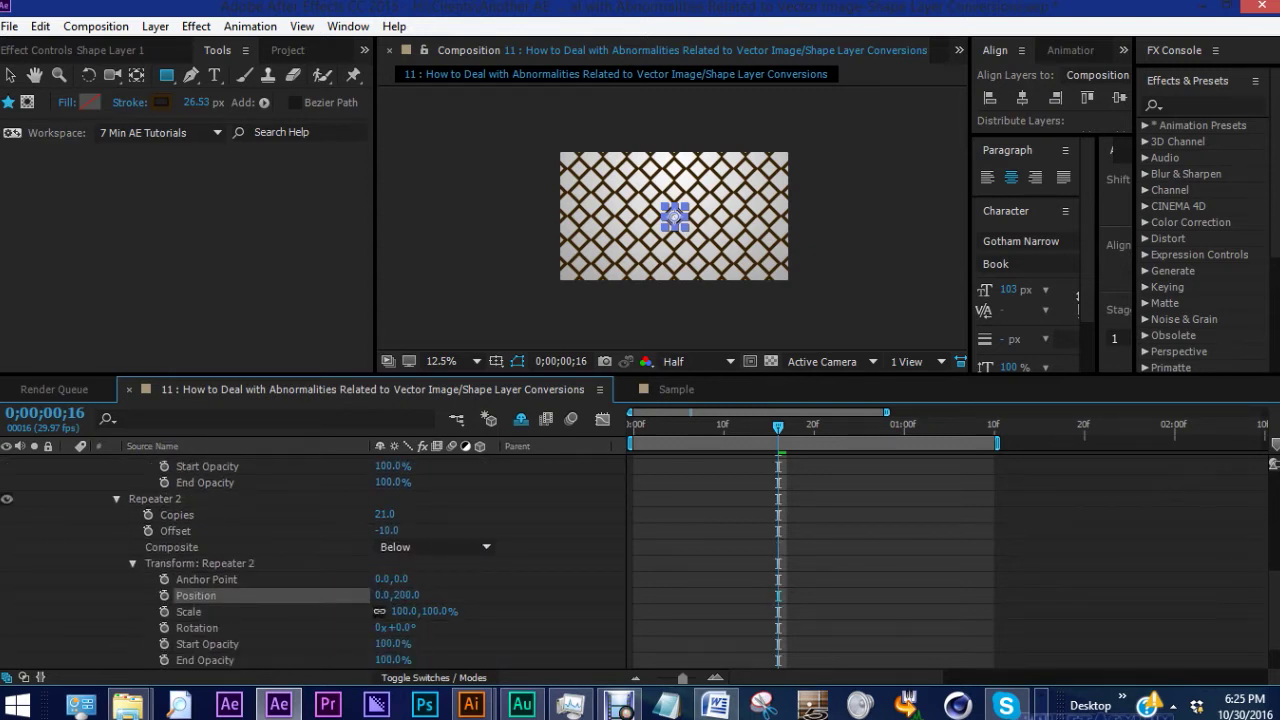
scroll(506, 567, up, 3)
key(space)
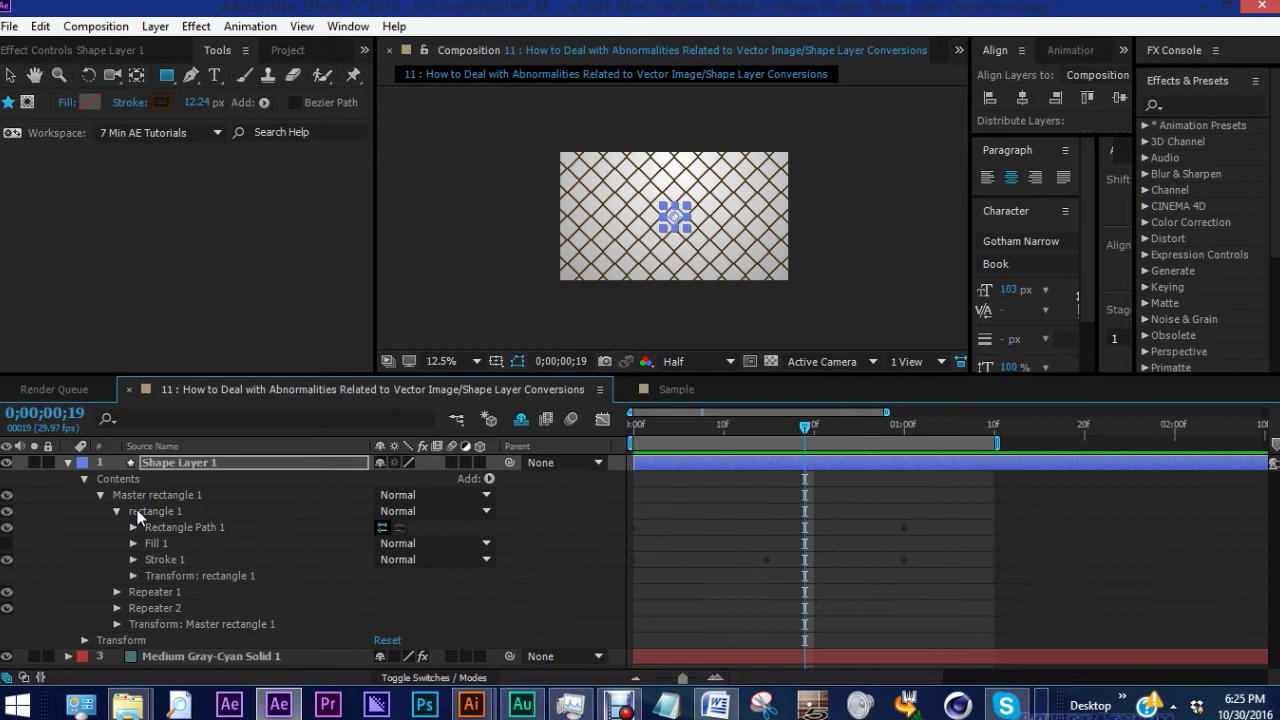
Duplicate the rectangle 1 group inside Master rectangle 1 and make Fill 1 visible in the copy.
click(158, 508)
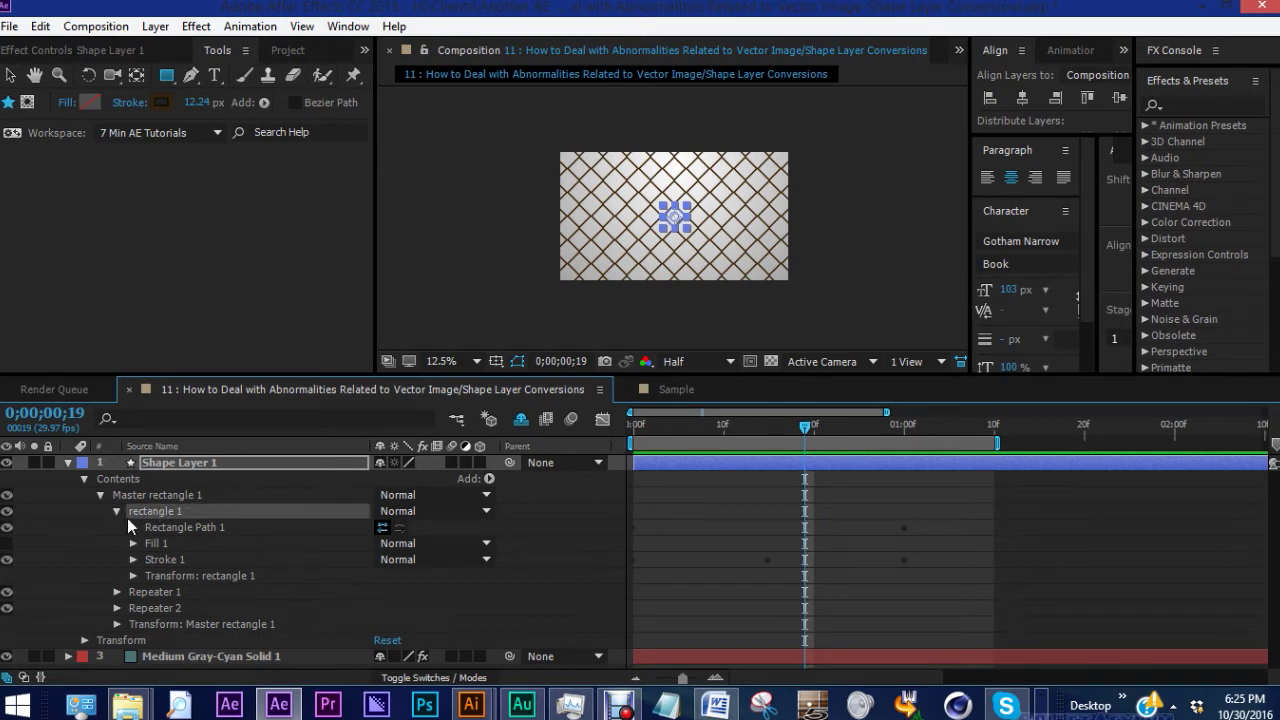
key(ctrl+d)
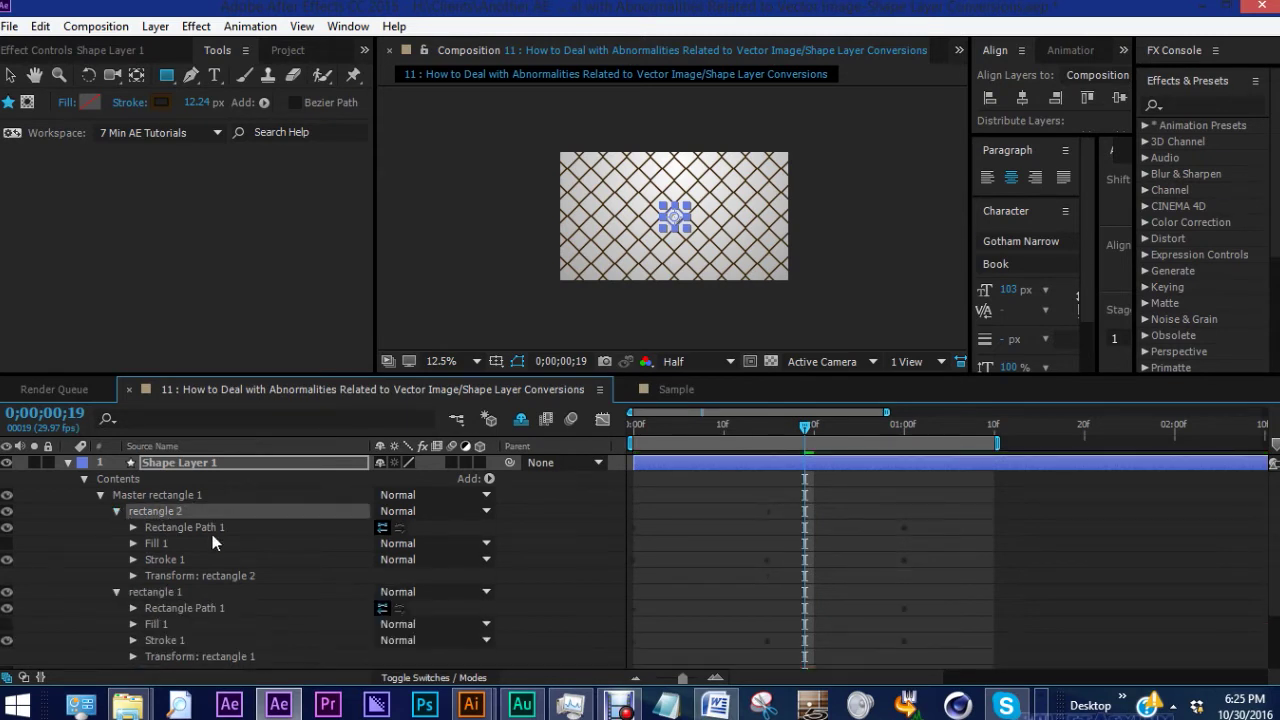
click(7, 543)
key(period)
key(period)
Set Repeater 1's horizontal position to 210, judging the tile spacing at the 1-second mark.
drag(800, 432, 905, 445)
key(period)
key(period)
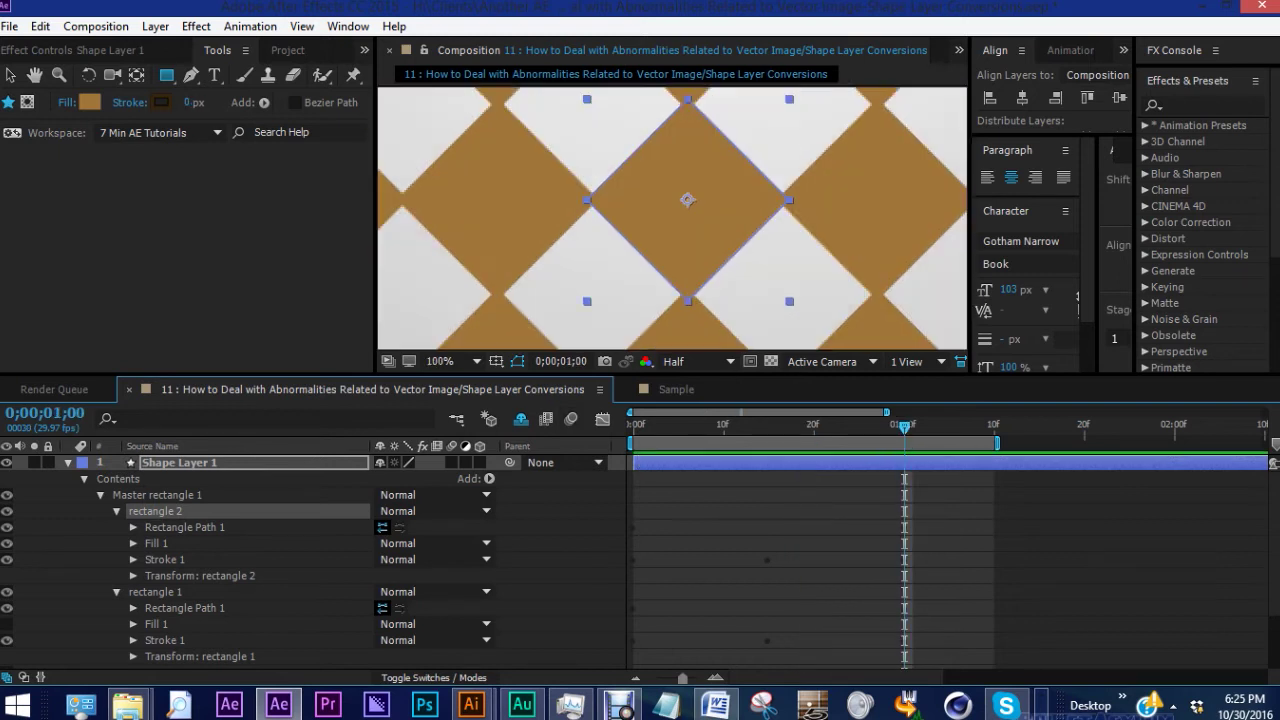
scroll(160, 575, down, 1)
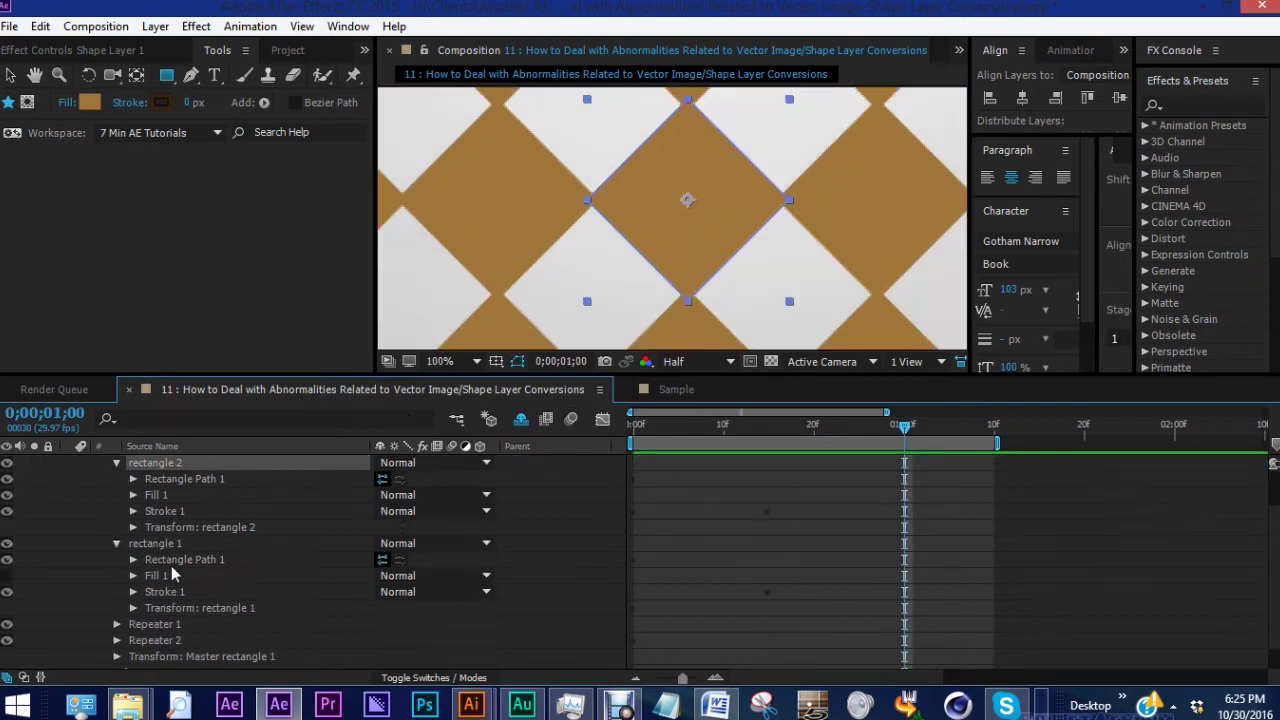
click(117, 624)
scroll(170, 608, down, 3)
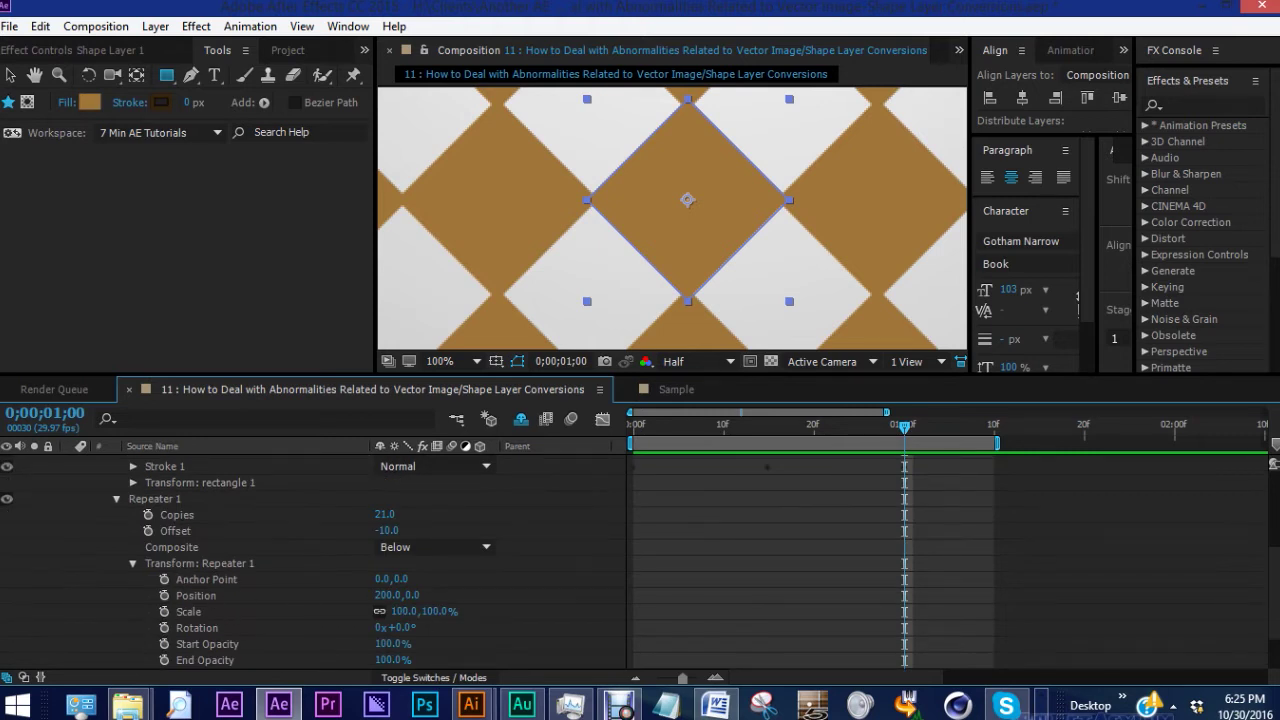
mouse_move(384, 595)
mouse_down()
mouse_move(402, 595)
mouse_move(390, 595)
mouse_up()
click(390, 595)
text(210)
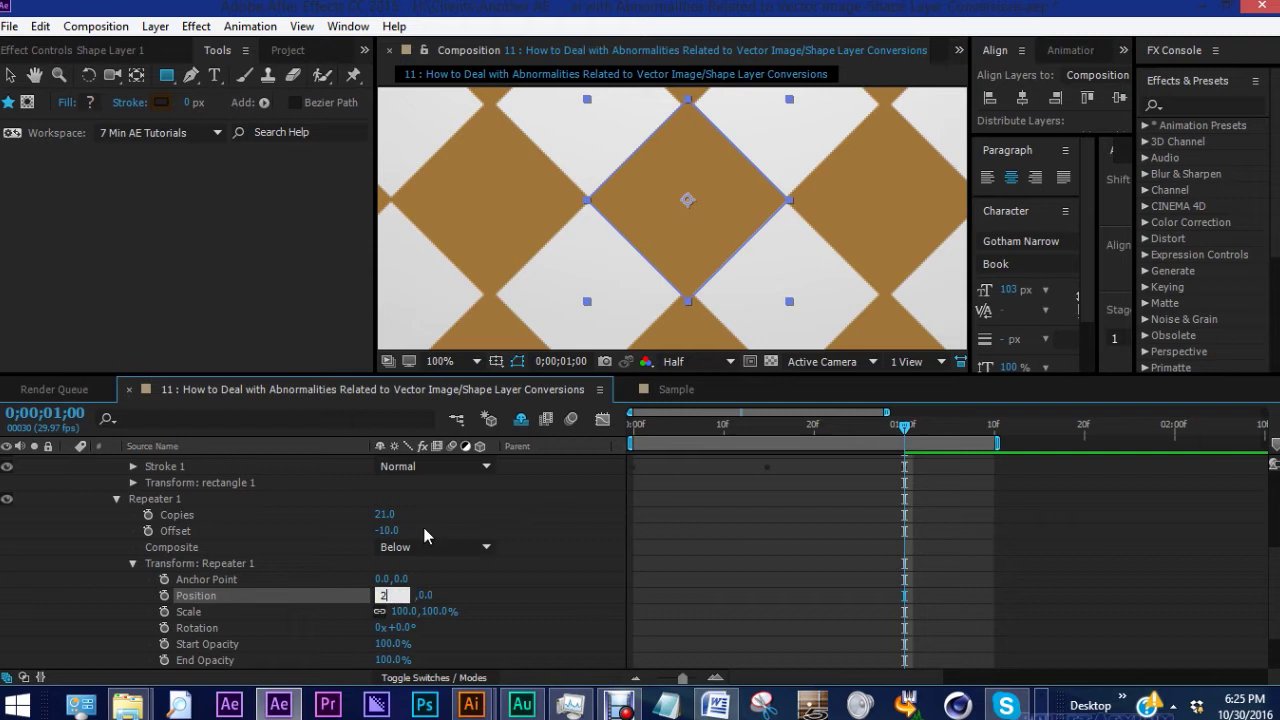
click(161, 503)
Set Repeater 2's vertical position to 210.
scroll(171, 584, down, 3)
click(117, 629)
scroll(188, 625, down, 5)
scroll(195, 612, down, 2)
click(412, 546)
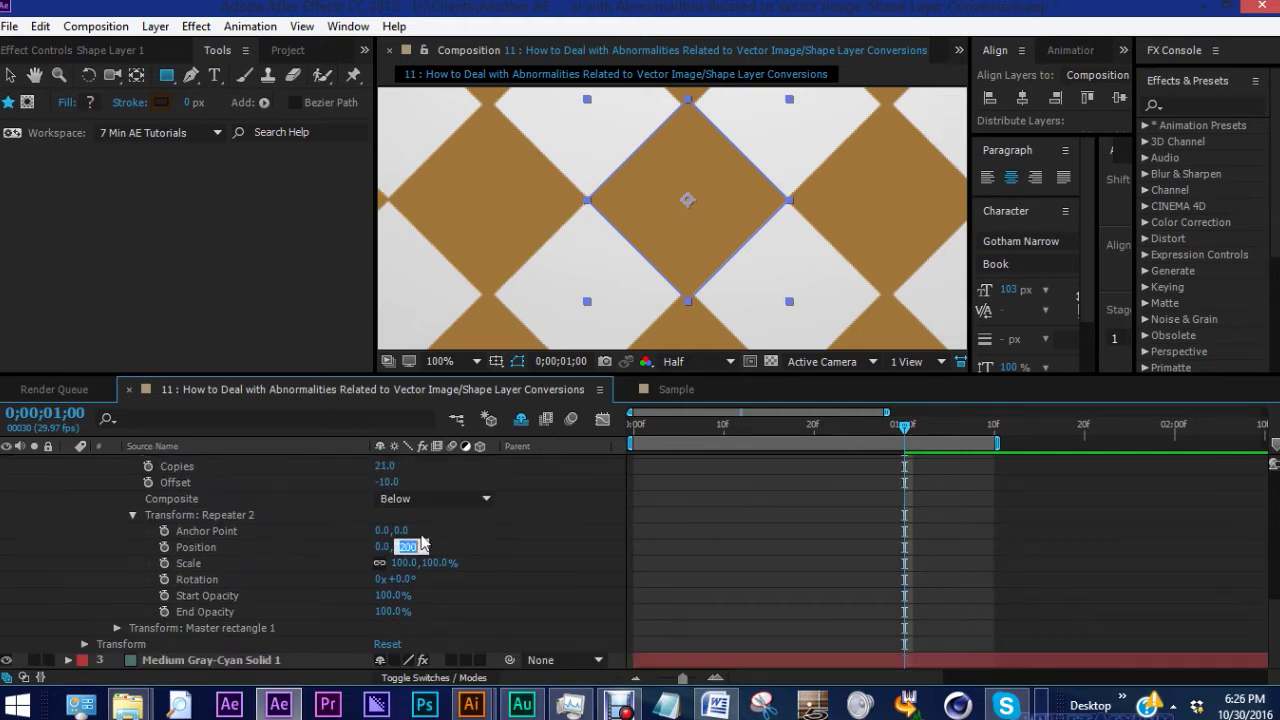
text(210)
key(Return)
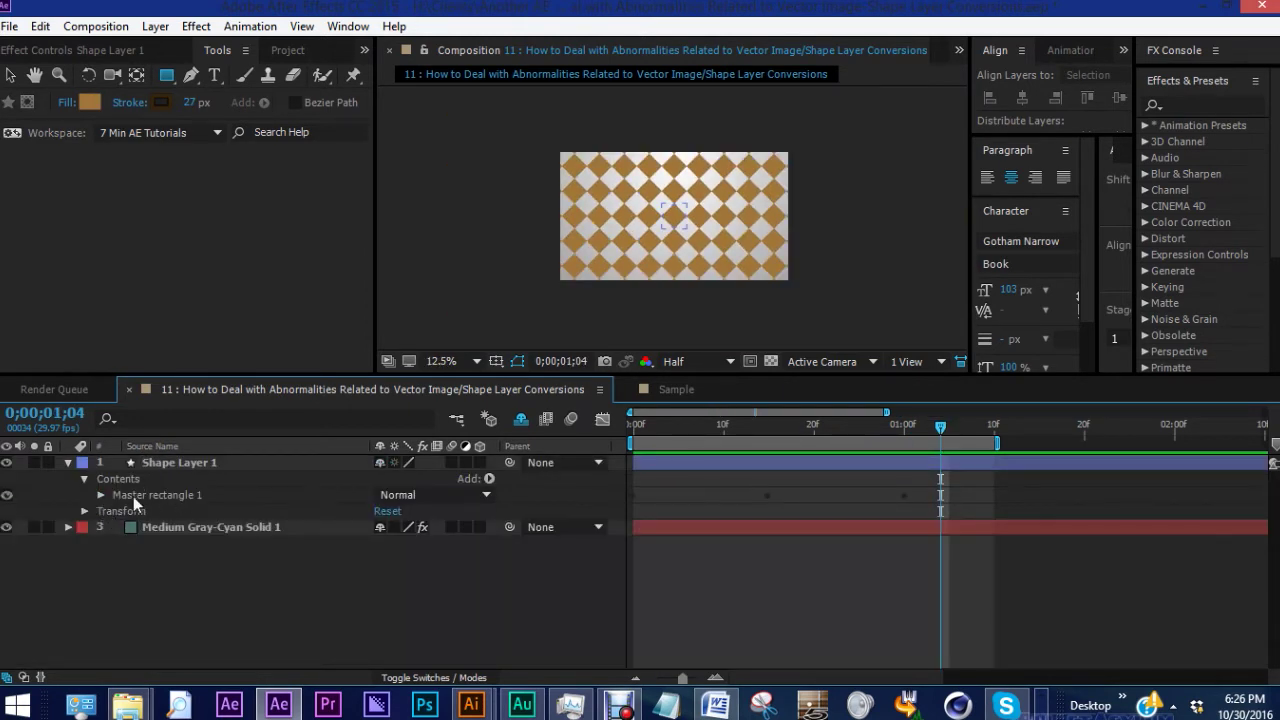
Duplicate the Master rectangle 1 group, set the copy's position to 104, 104.8 to fill the gaps, and preview.
key(ctrl+d)
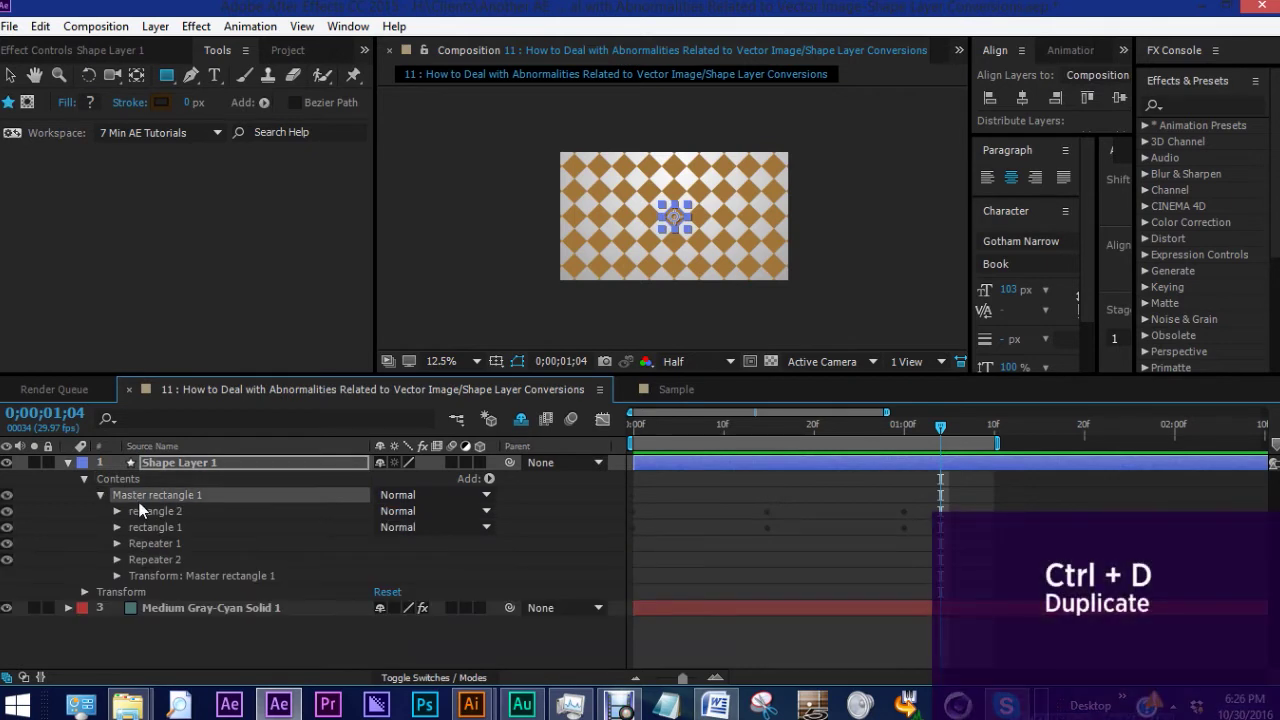
key(ctrl+d)
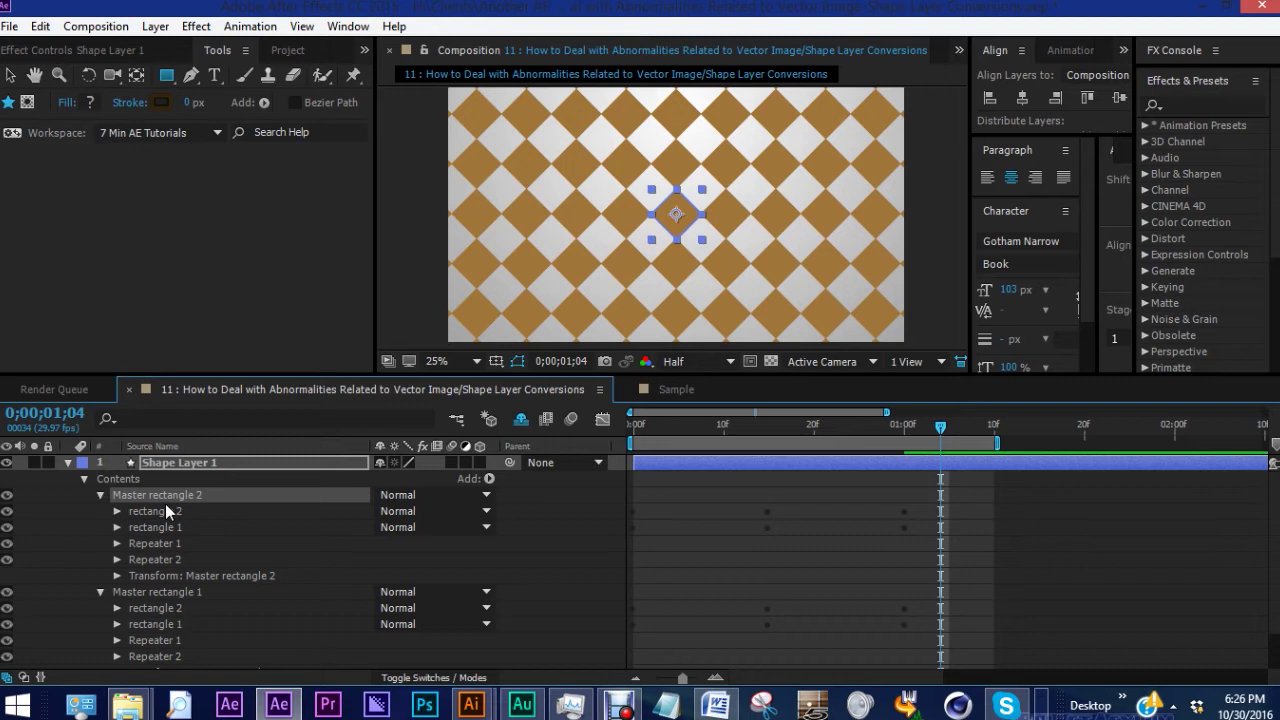
click(117, 576)
scroll(263, 591, down, 1)
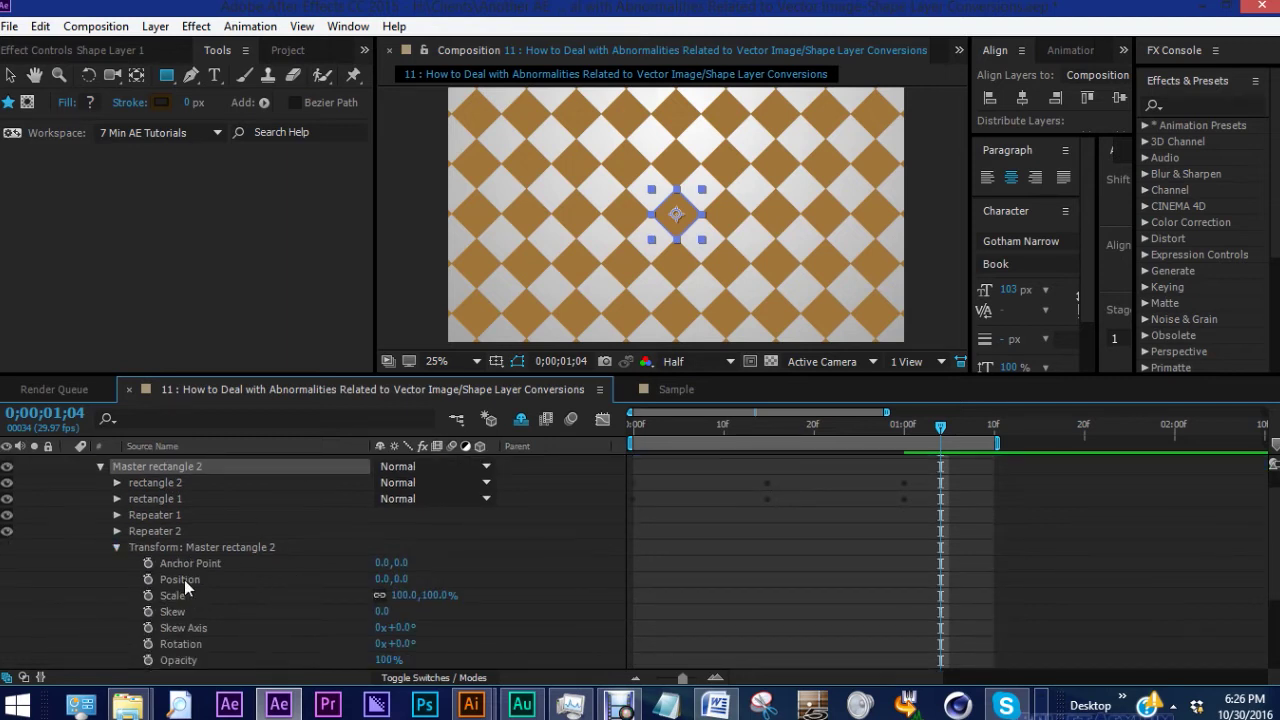
scroll(679, 209, up, 2)
drag(380, 579, 480, 570)
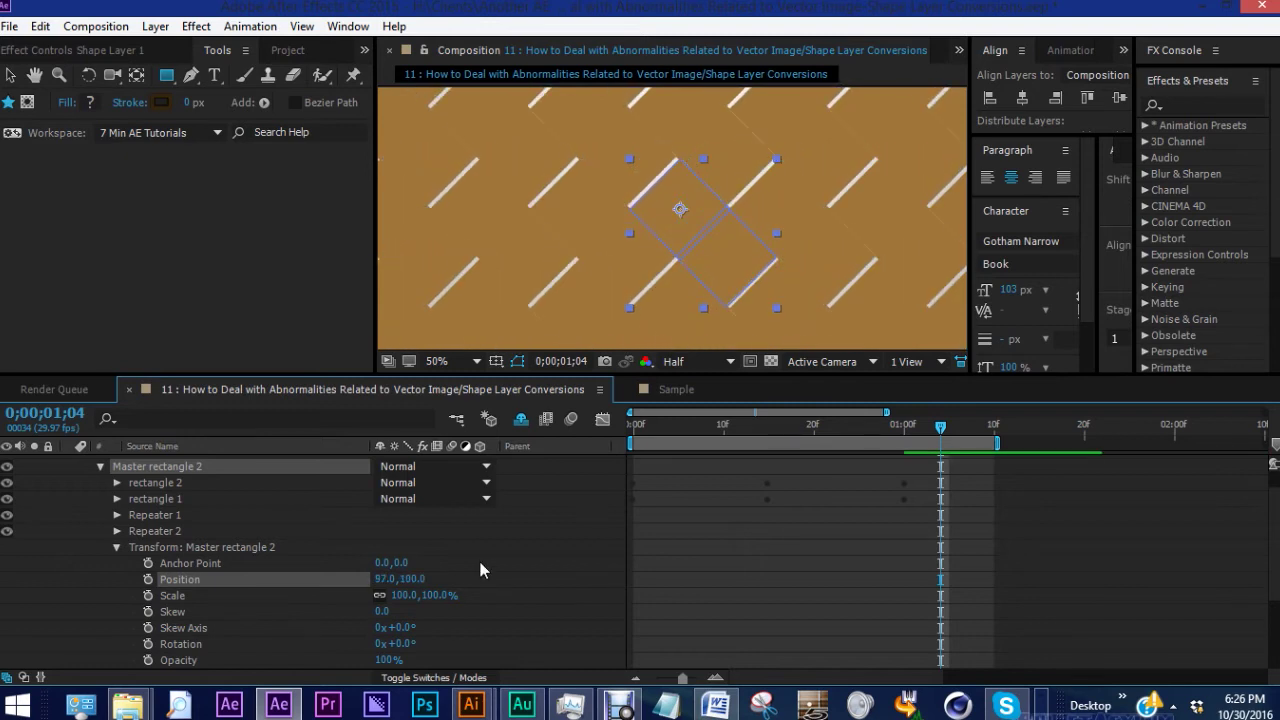
drag(385, 579, 420, 579)
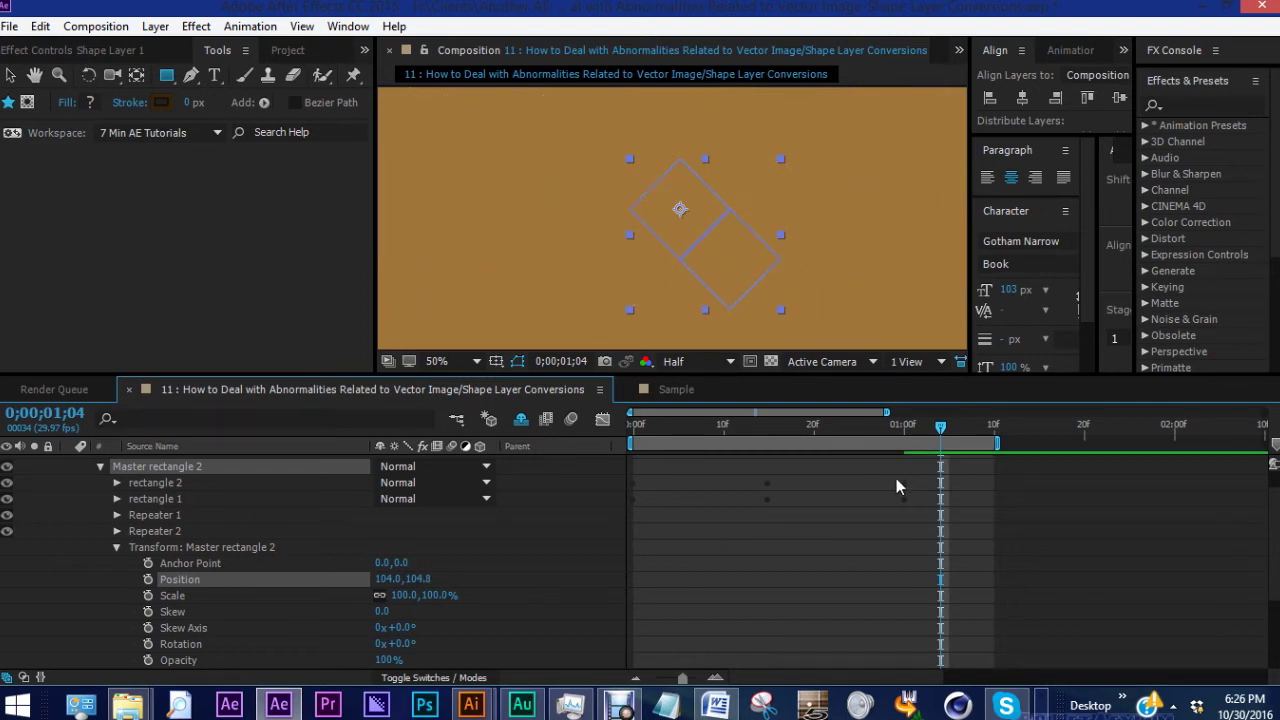
key(space)
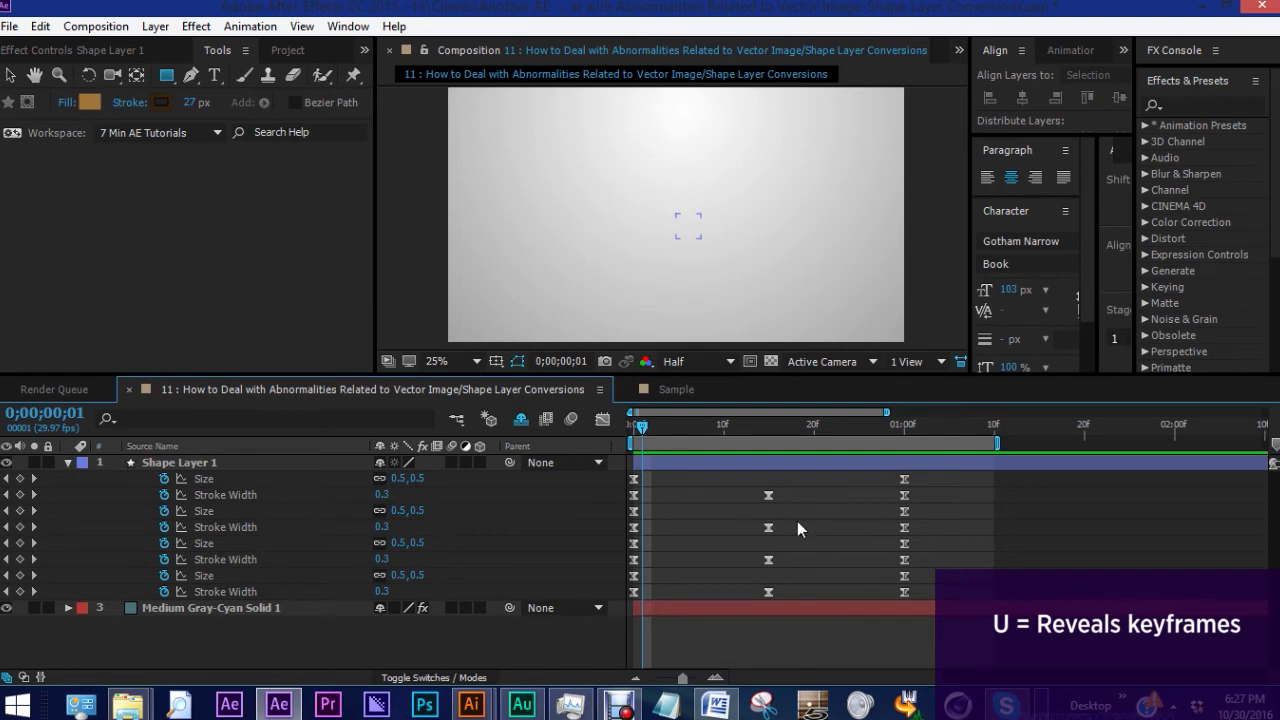
Stagger the keyframes: start Master rectangle 1's rectangle 2 at frame 5 and both Master rectangle 2 groups at frame 10.
drag(960, 530, 729, 484)
drag(645, 424, 678, 424)
mouse_move(940, 537)
mouse_down()
mouse_move(831, 561)
mouse_move(630, 558)
mouse_move(673, 572)
mouse_up()
drag(679, 425, 859, 432)
drag(1037, 480, 704, 490)
click(724, 427)
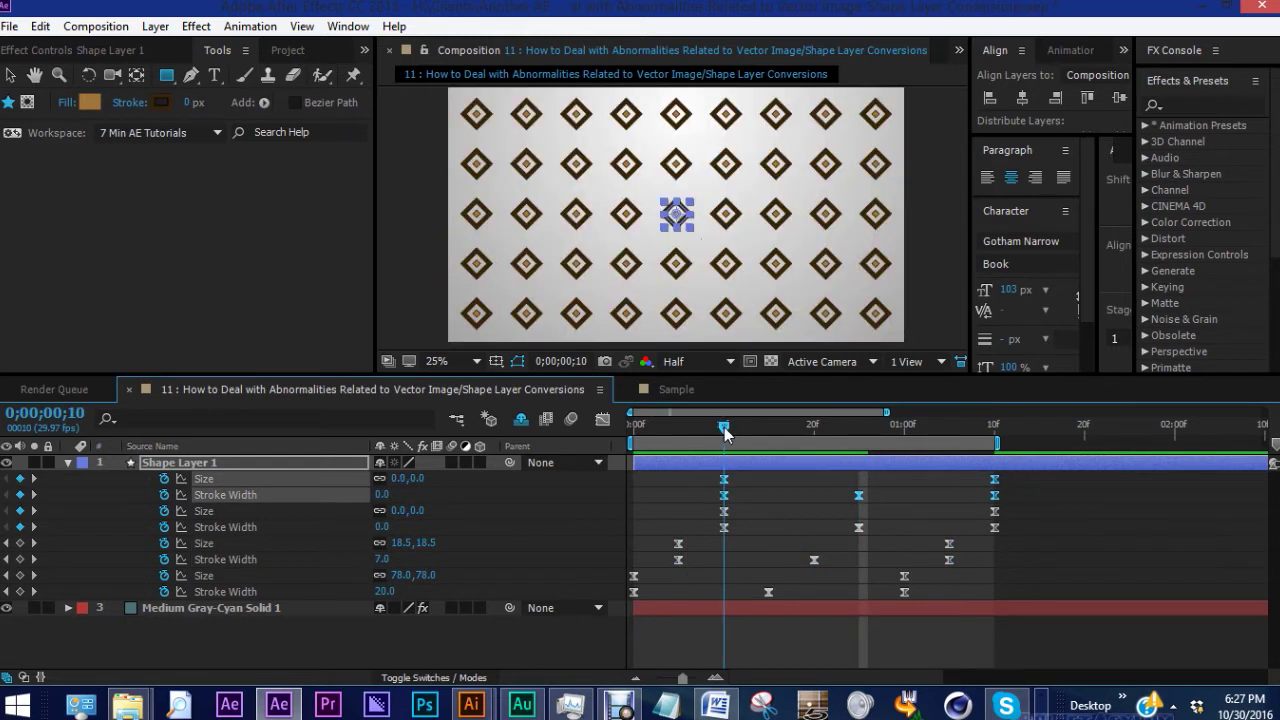
Shift the size and stroke width keyframes of Master rectangle 2's rectangle 2 to start at frame 15, and preview.
key(Page_Down)
key(Page_Down)
key(Page_Down)
key(Page_Down)
key(Page_Down)
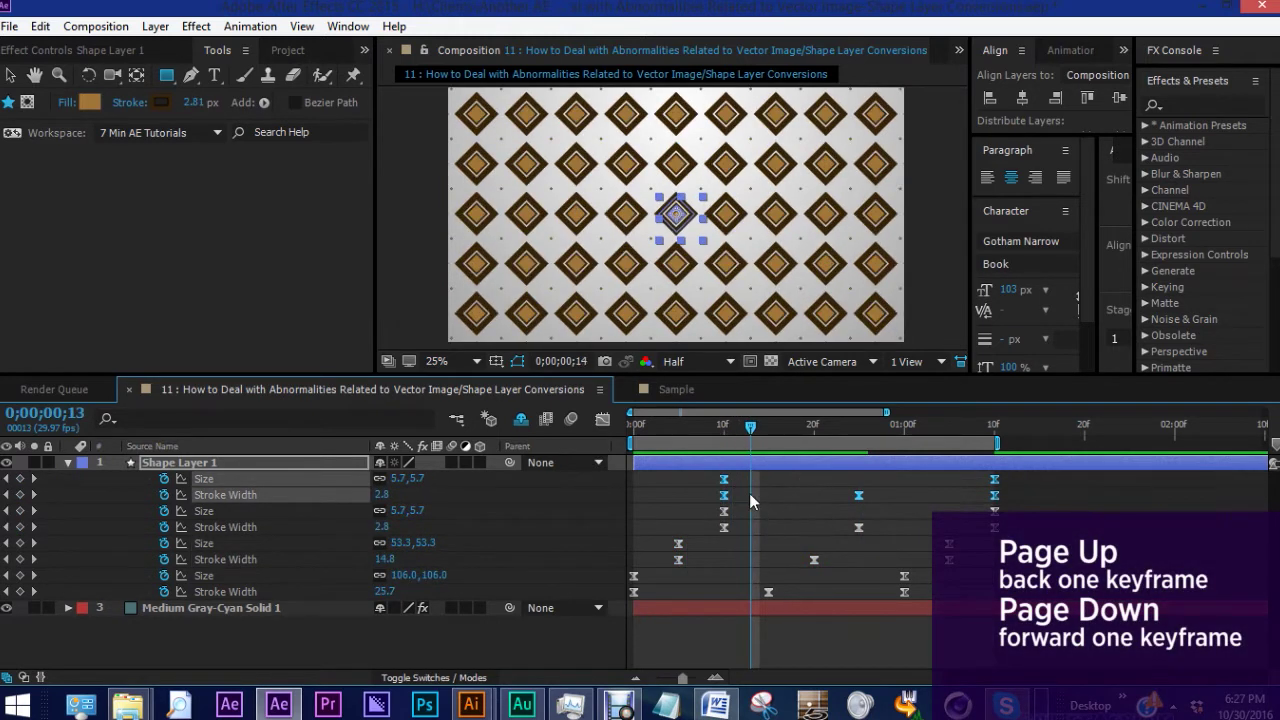
drag(724, 479, 772, 496)
key(space)
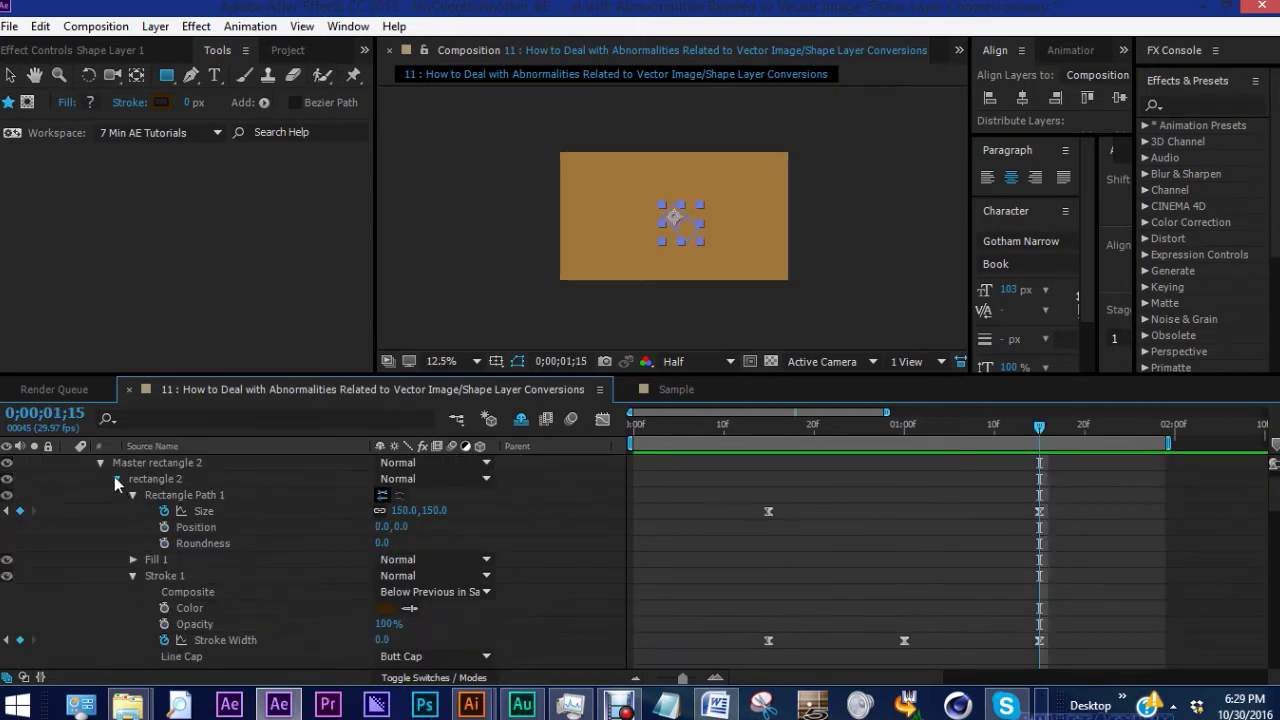
Collapse Master rectangle 2's subgroups and set its rectangle 2's fill colour to blue 387AA0.
click(117, 479)
click(117, 495)
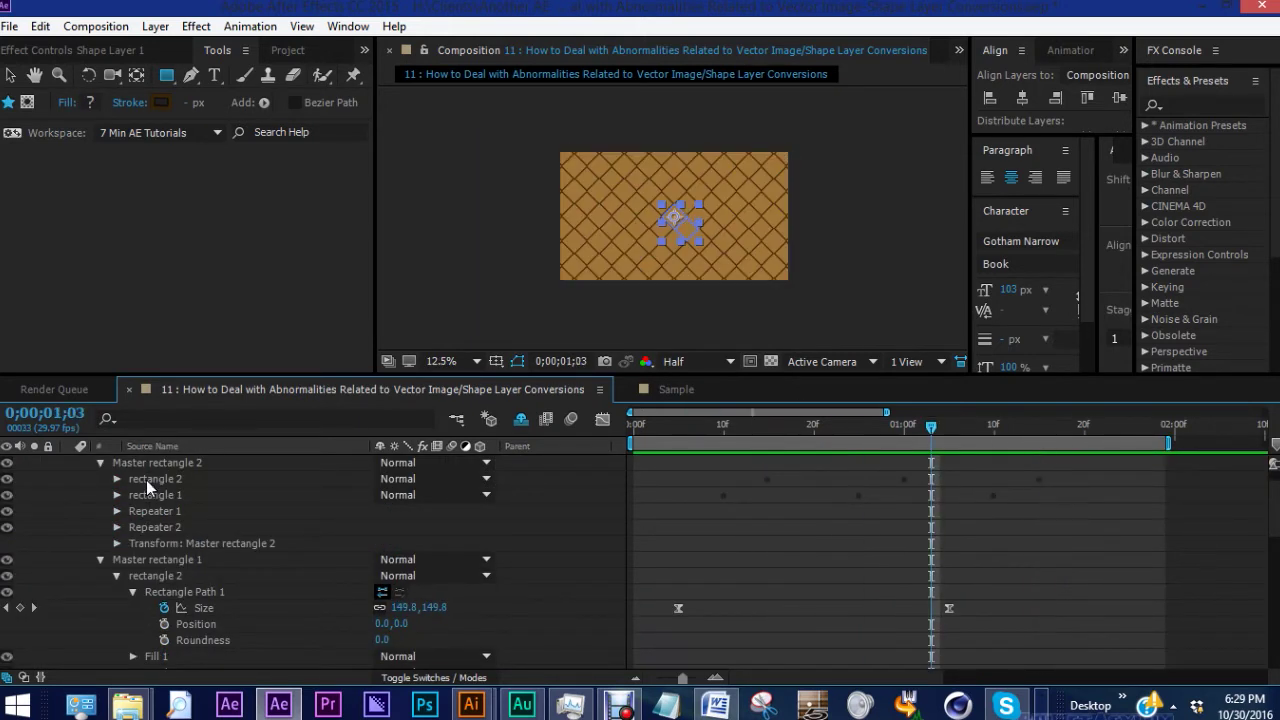
click(150, 480)
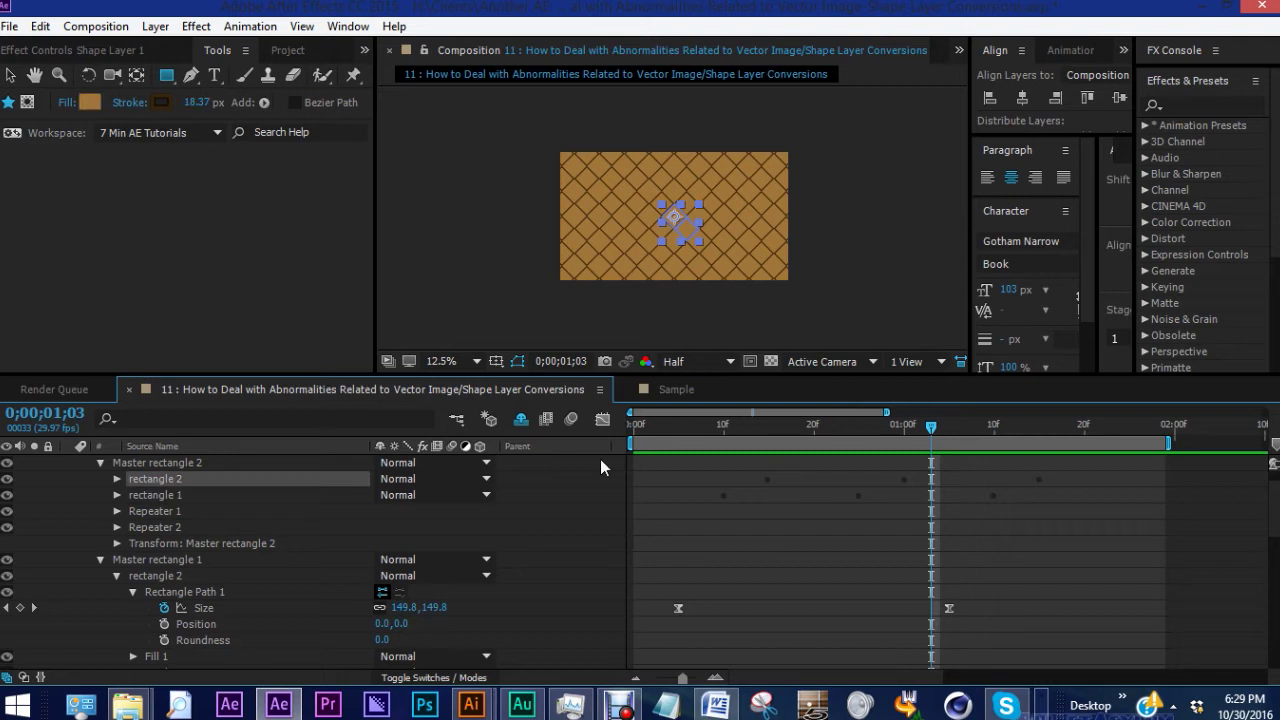
click(89, 100)
mouse_move(324, 335)
mouse_down()
mouse_move(323, 356)
mouse_move(325, 323)
mouse_up()
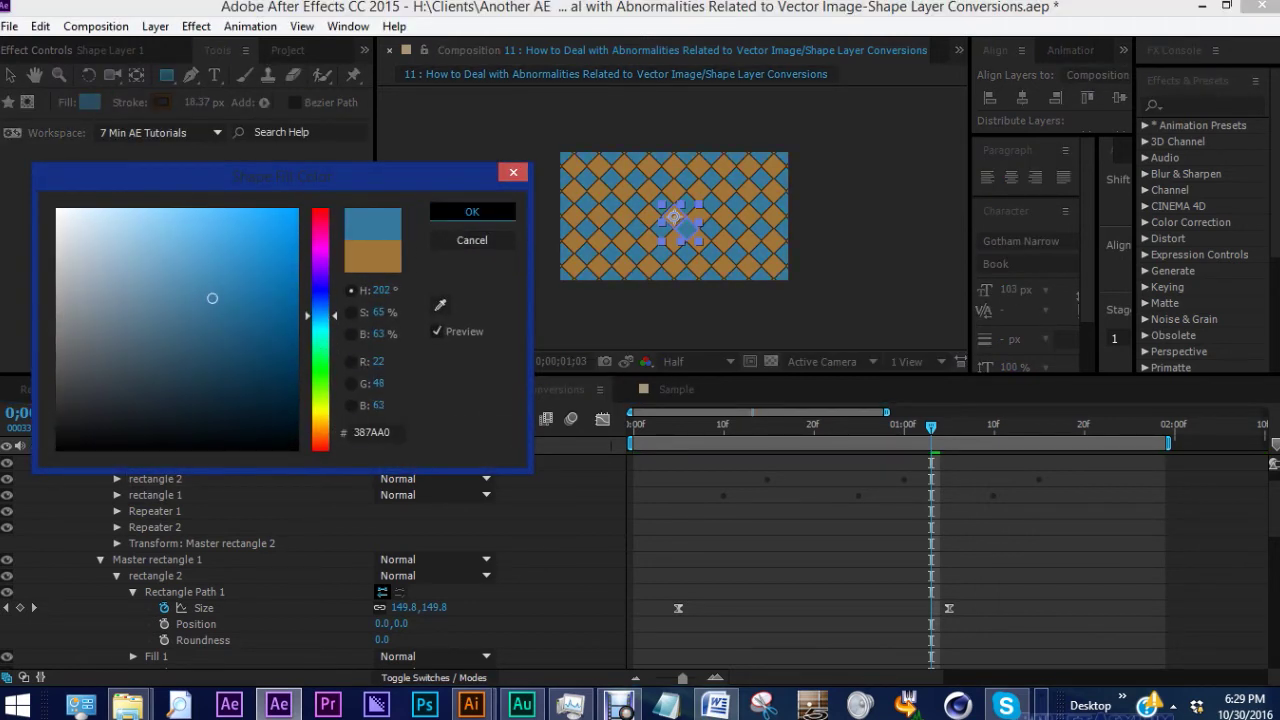
click(472, 211)
Set the stroke colour of Master rectangle 2's rectangle 2 to dark blue 072637.
click(163, 102)
click(440, 305)
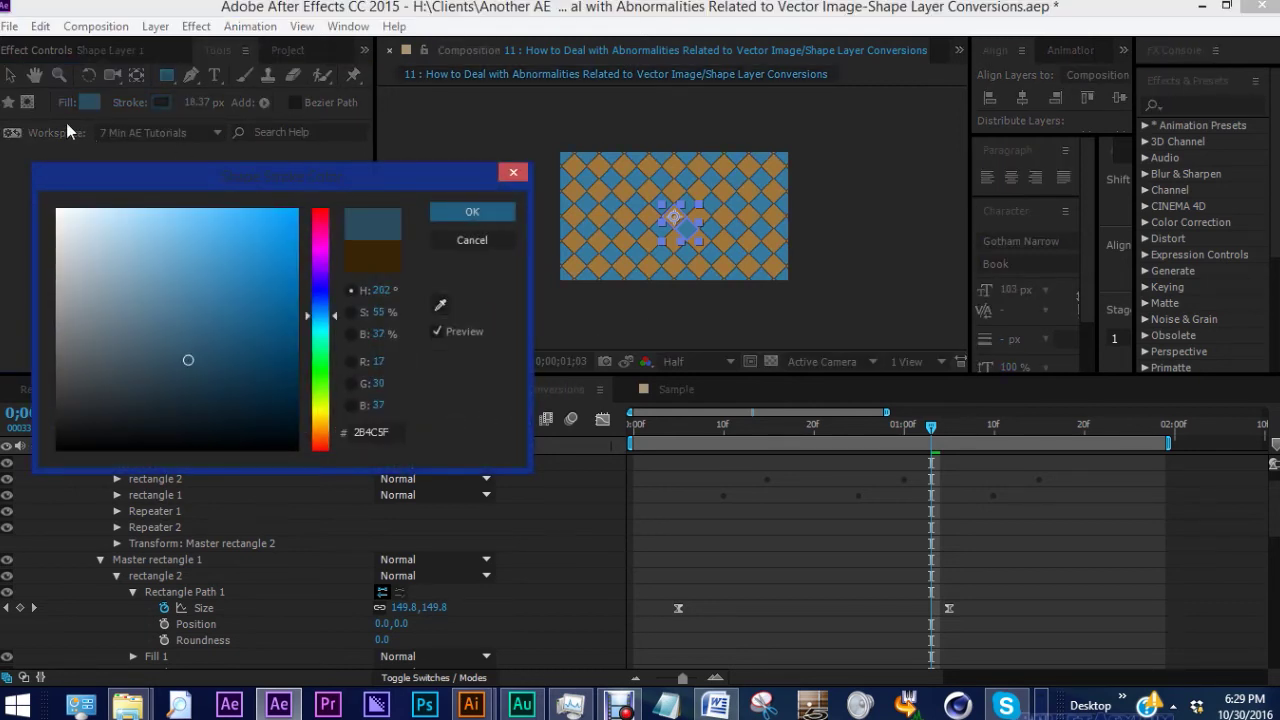
drag(188, 360, 255, 397)
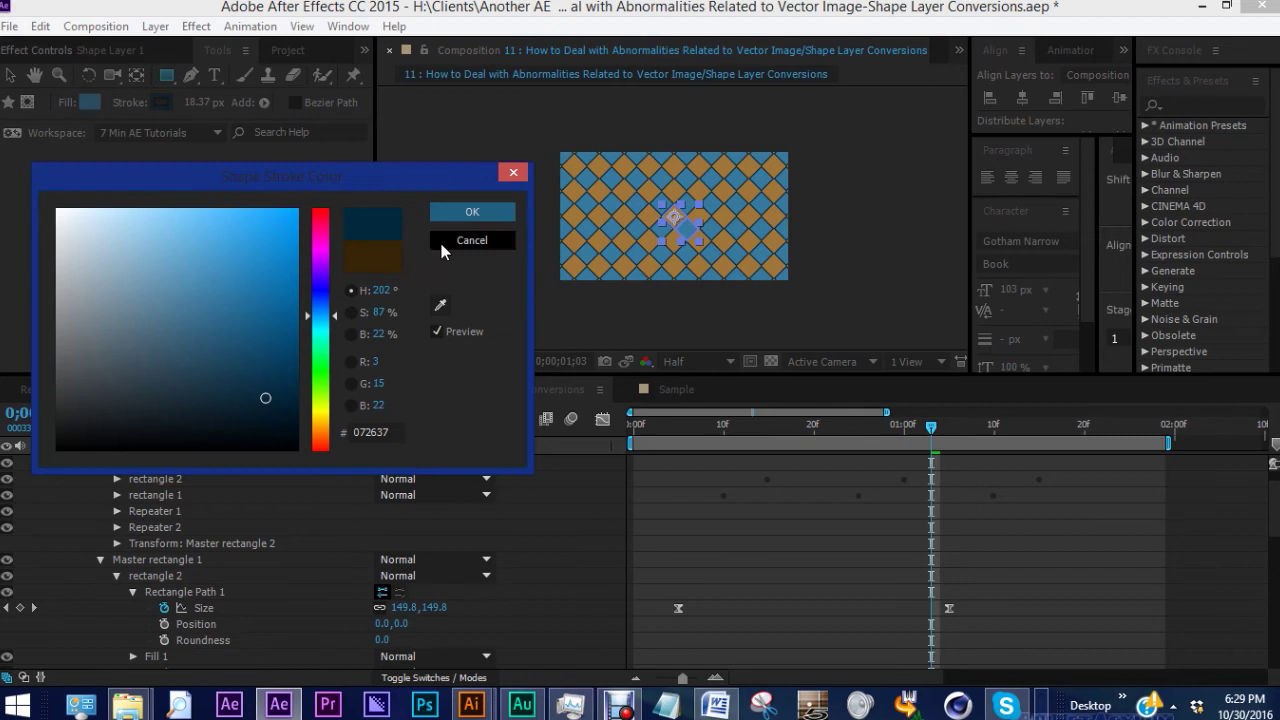
click(446, 241)
Set Master rectangle 1's stroke colour to the sampled dark blue 072637, and open the fill colour of its rectangle 2.
click(148, 562)
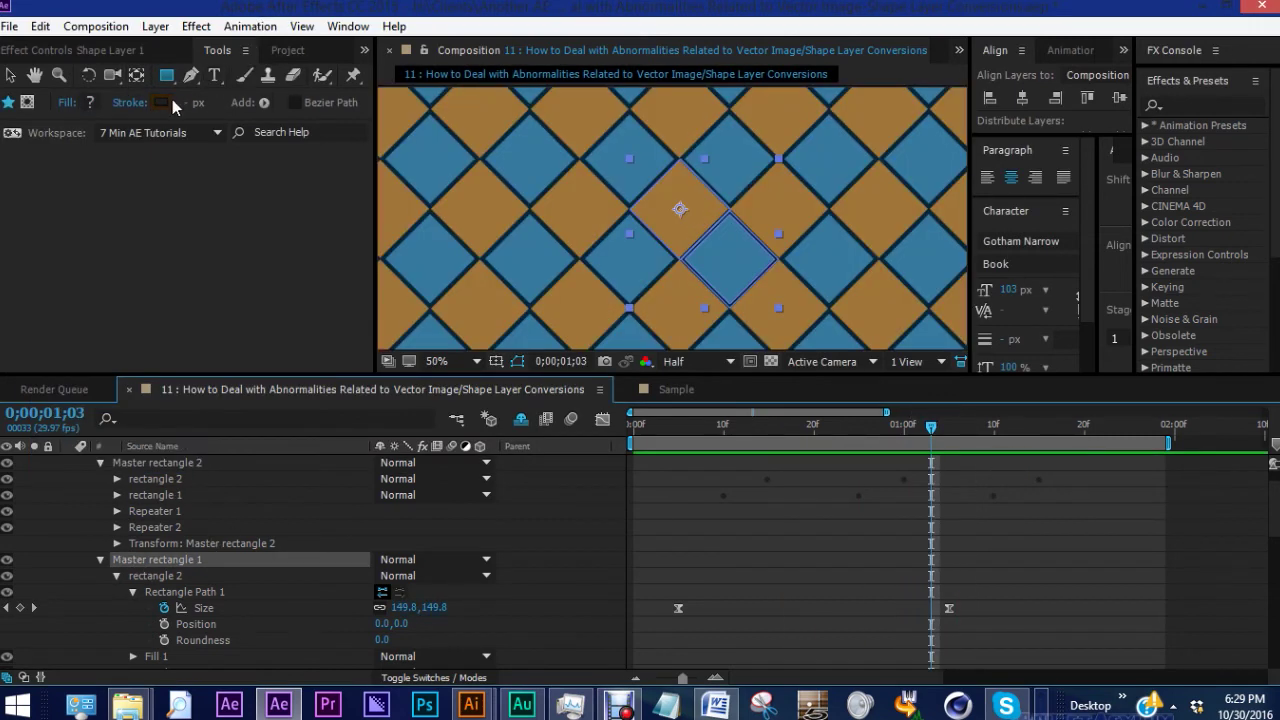
click(166, 103)
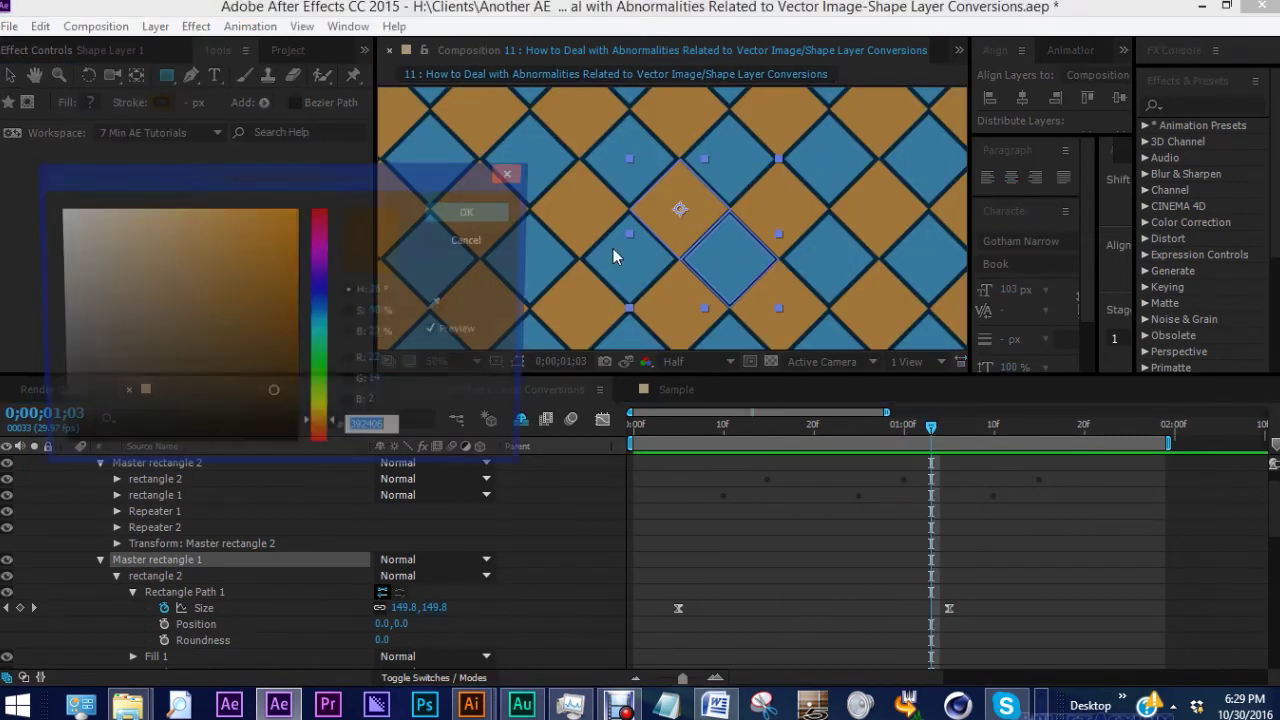
click(440, 307)
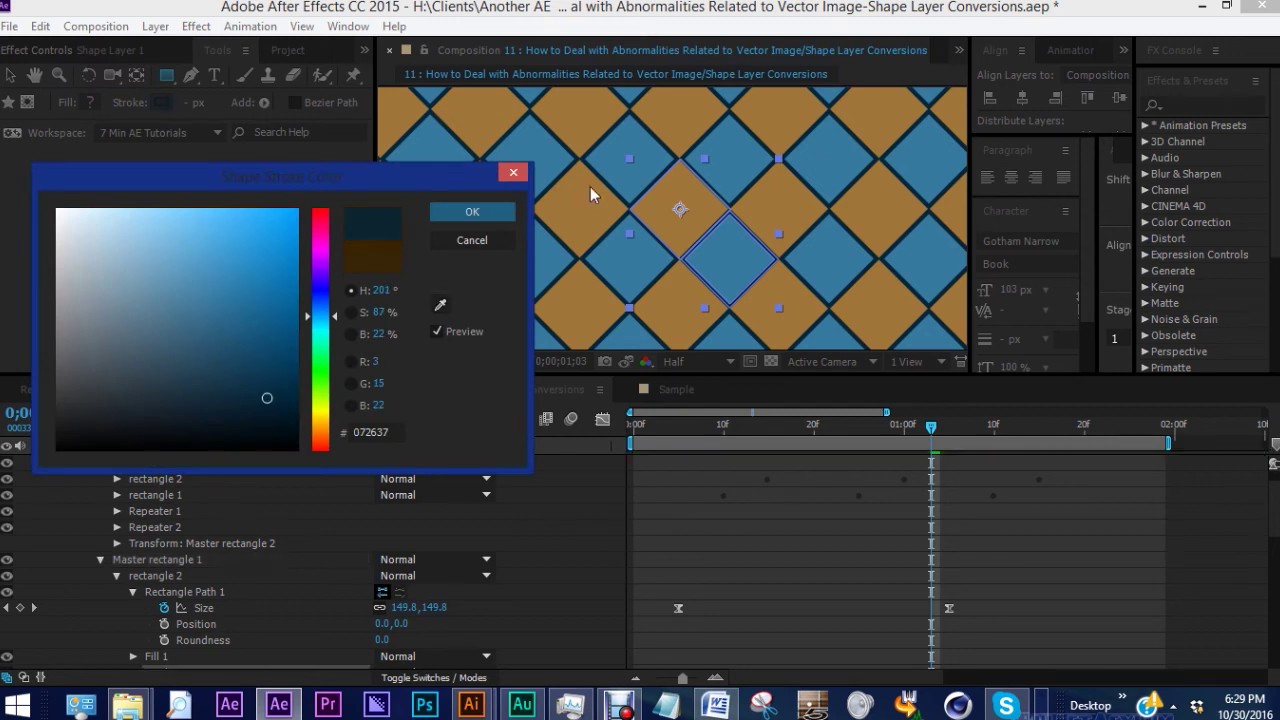
click(485, 215)
click(90, 102)
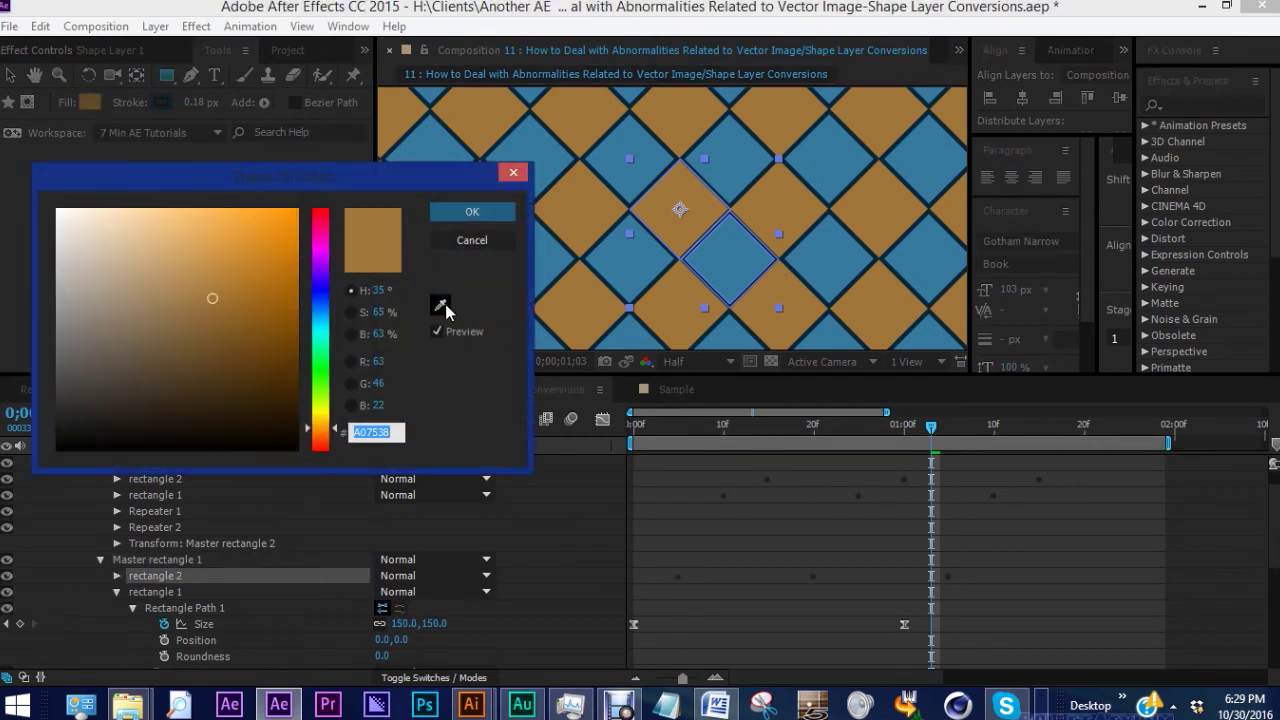
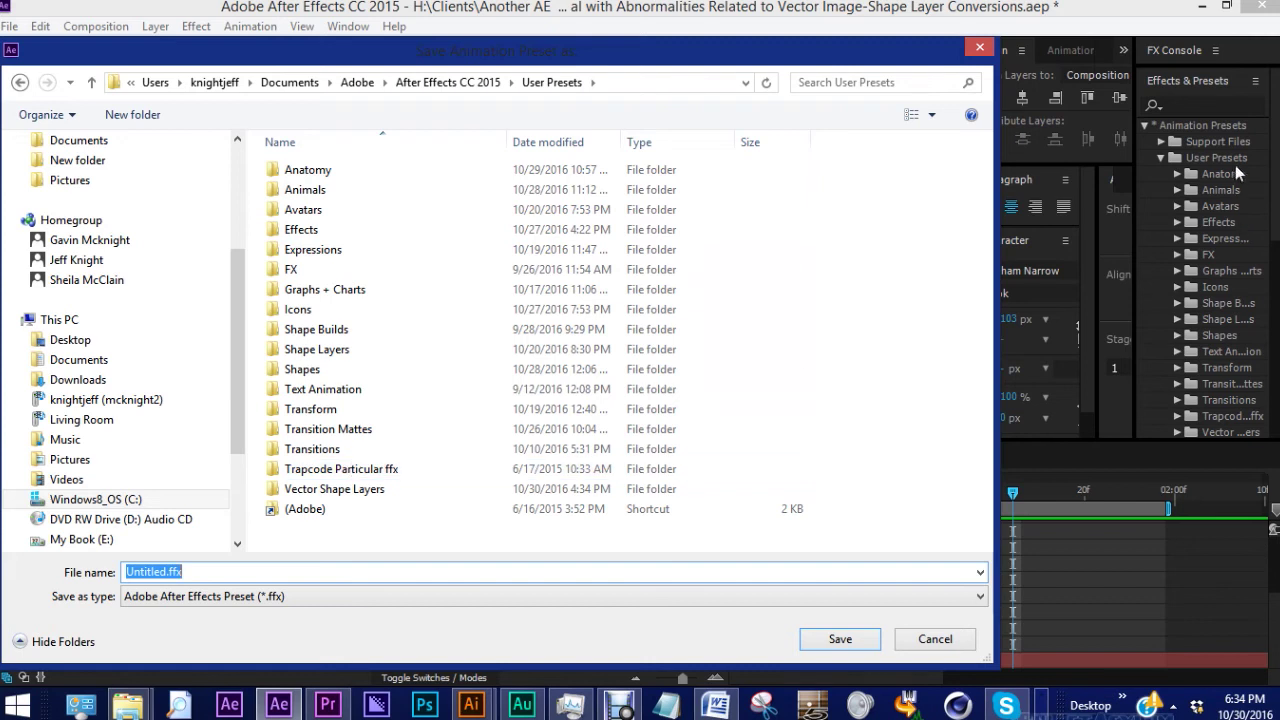
Save the animation preset as Repeater diamond BG Transition in the Transitions folder of User Presets.
double_click(314, 449)
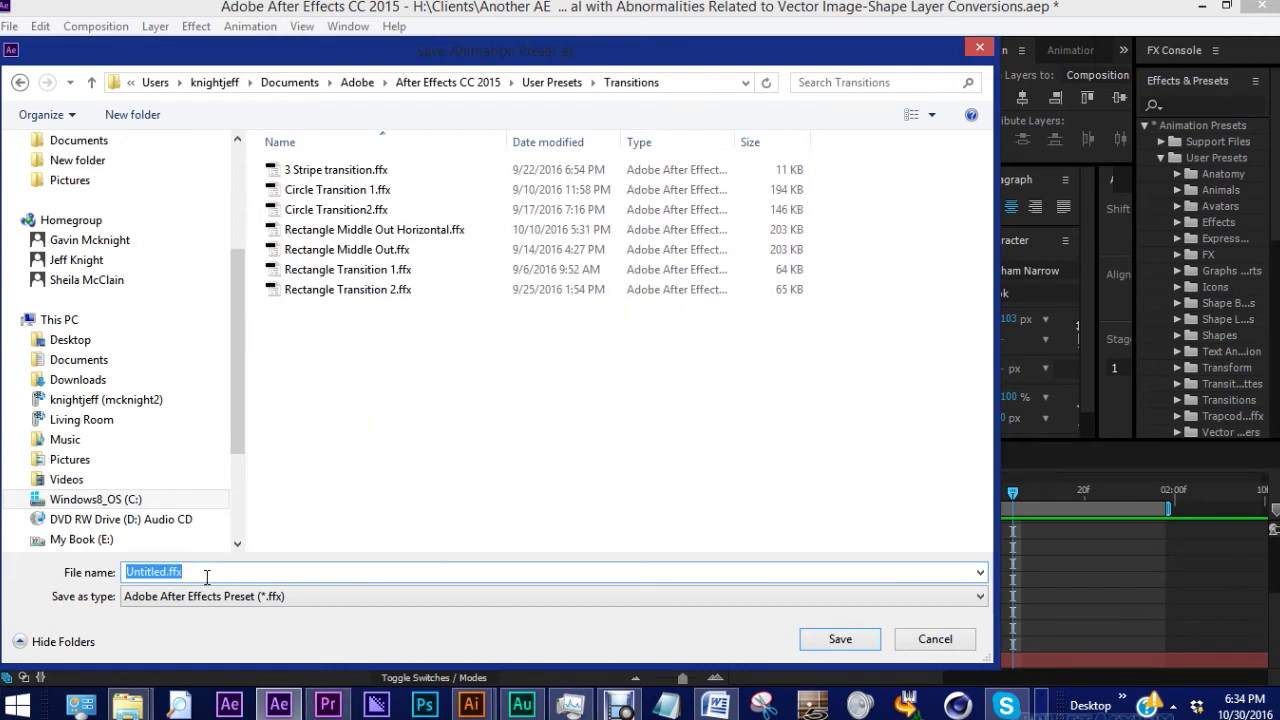
text(Repeater diamon)
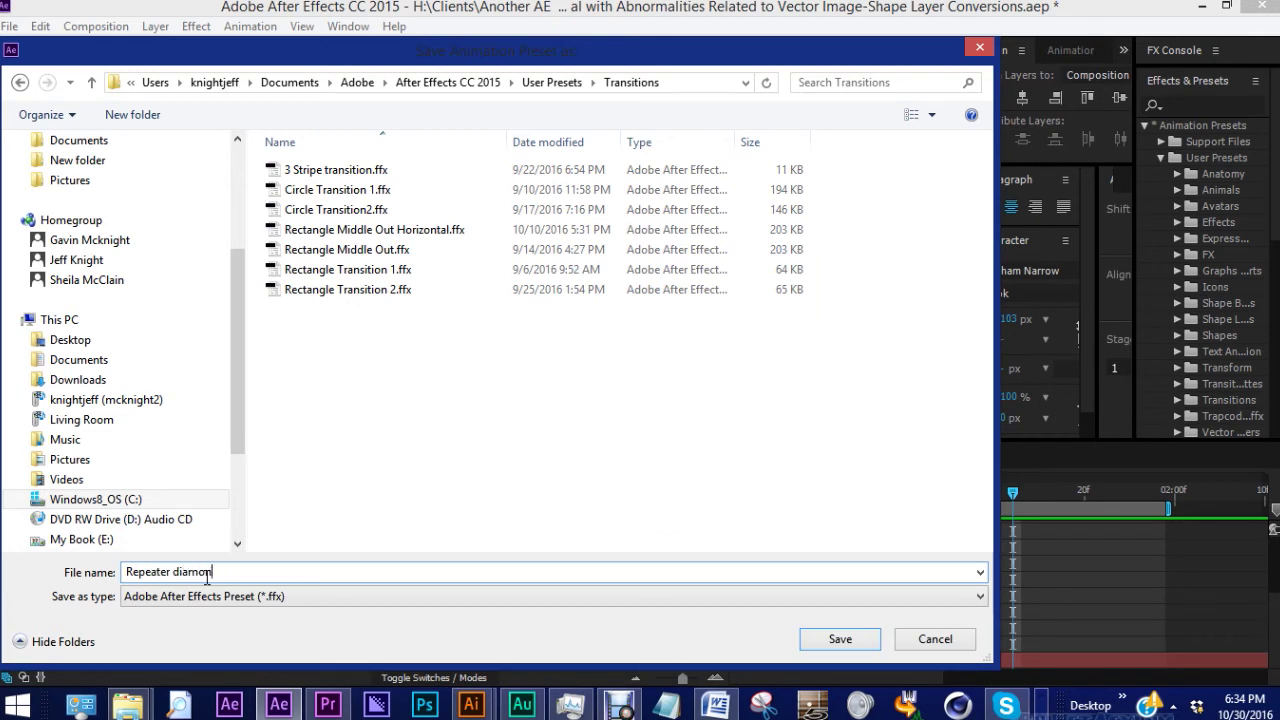
text(d BG Transition)
key(Return)
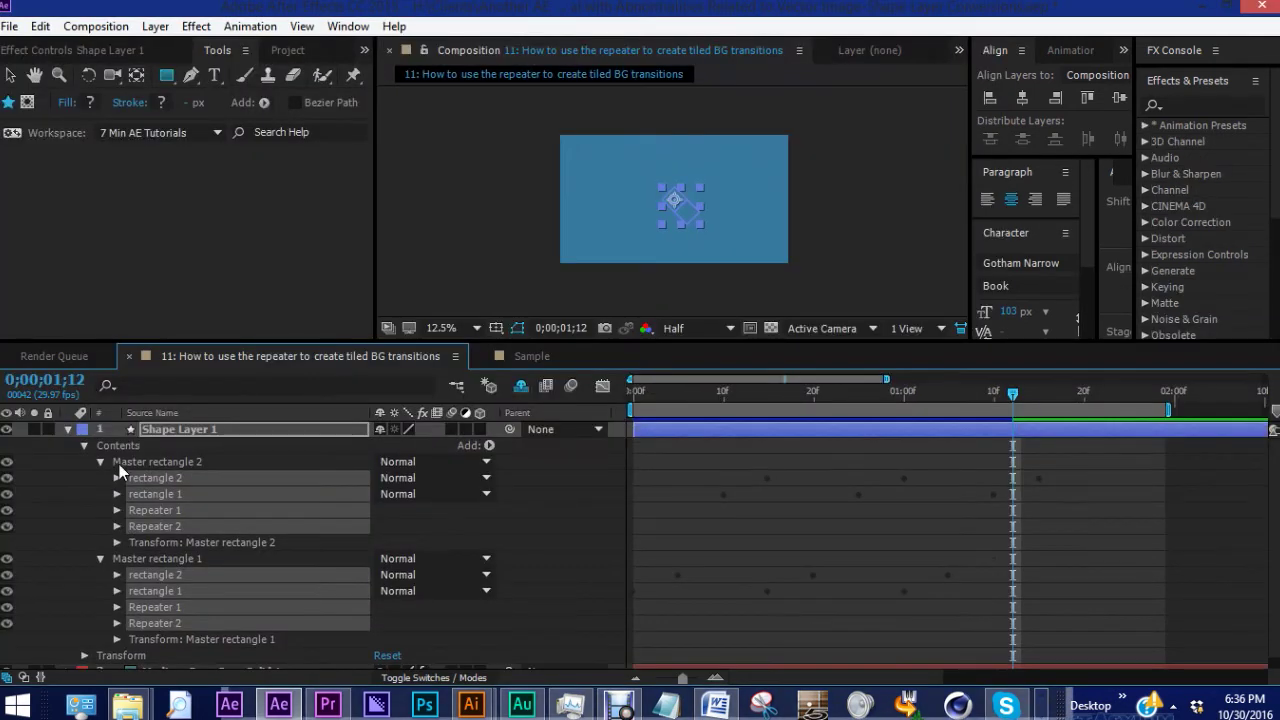
Collapse both Master rectangle groups and remove them from Shape Layer 1's contents.
click(100, 461)
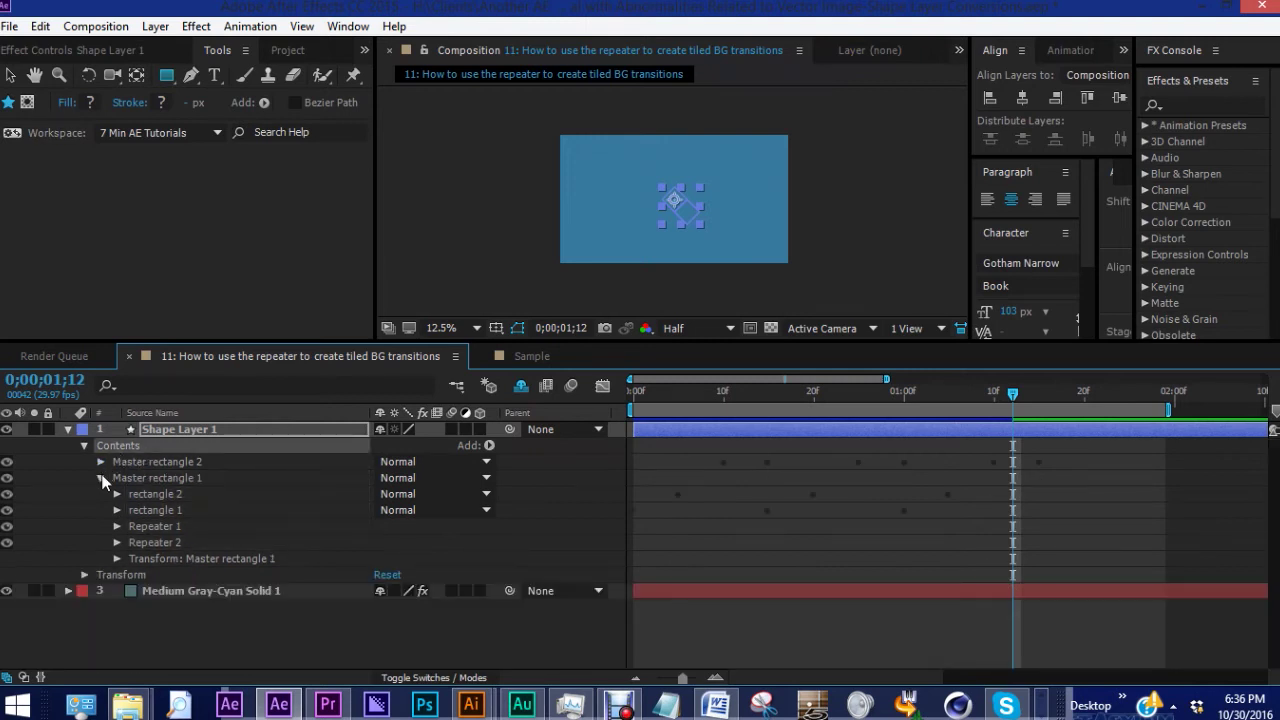
click(100, 477)
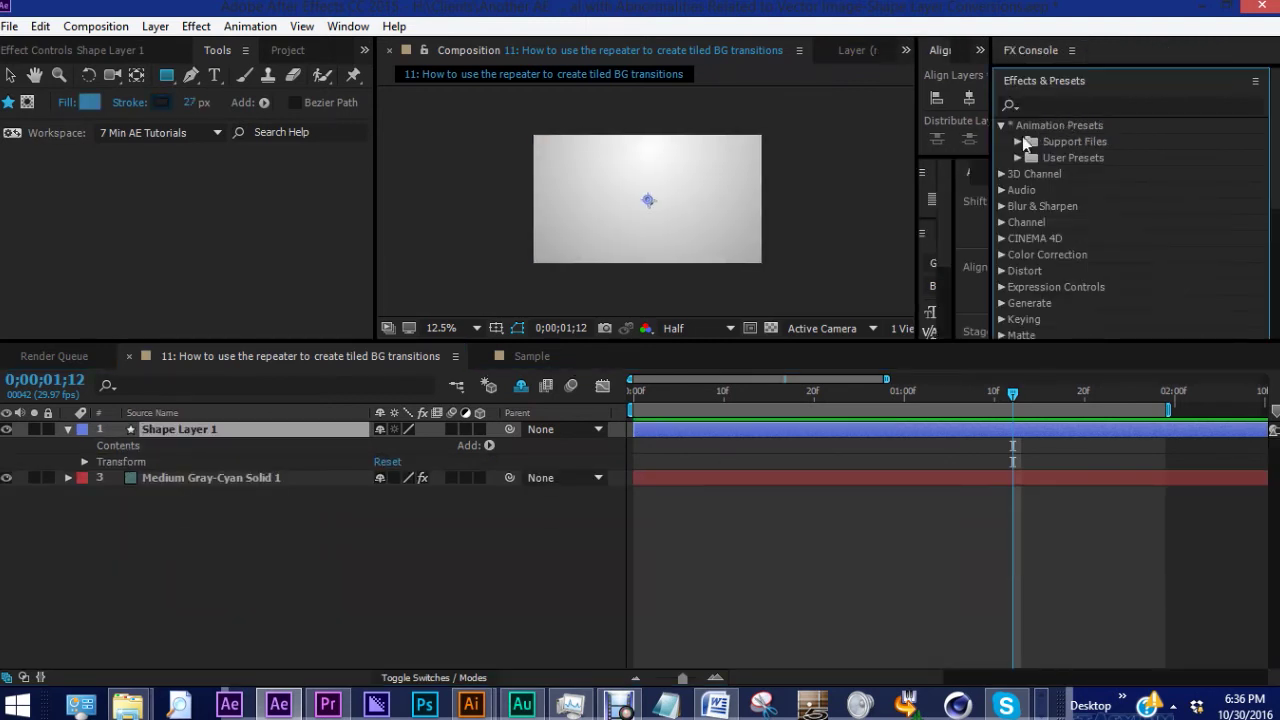
Browse the Transitions folder of User Presets for the Repeater diamond BG Transition preset.
click(1019, 158)
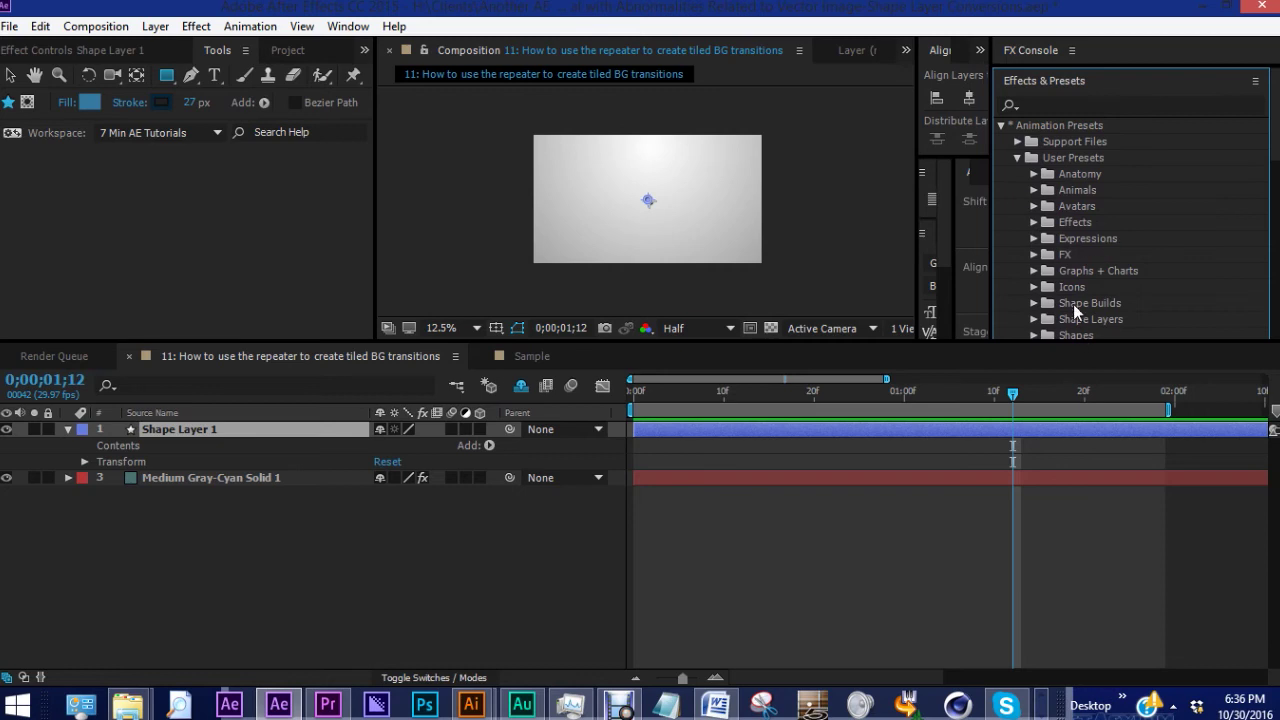
scroll(1073, 304, down, 1)
click(1033, 319)
scroll(1171, 246, down, 1)
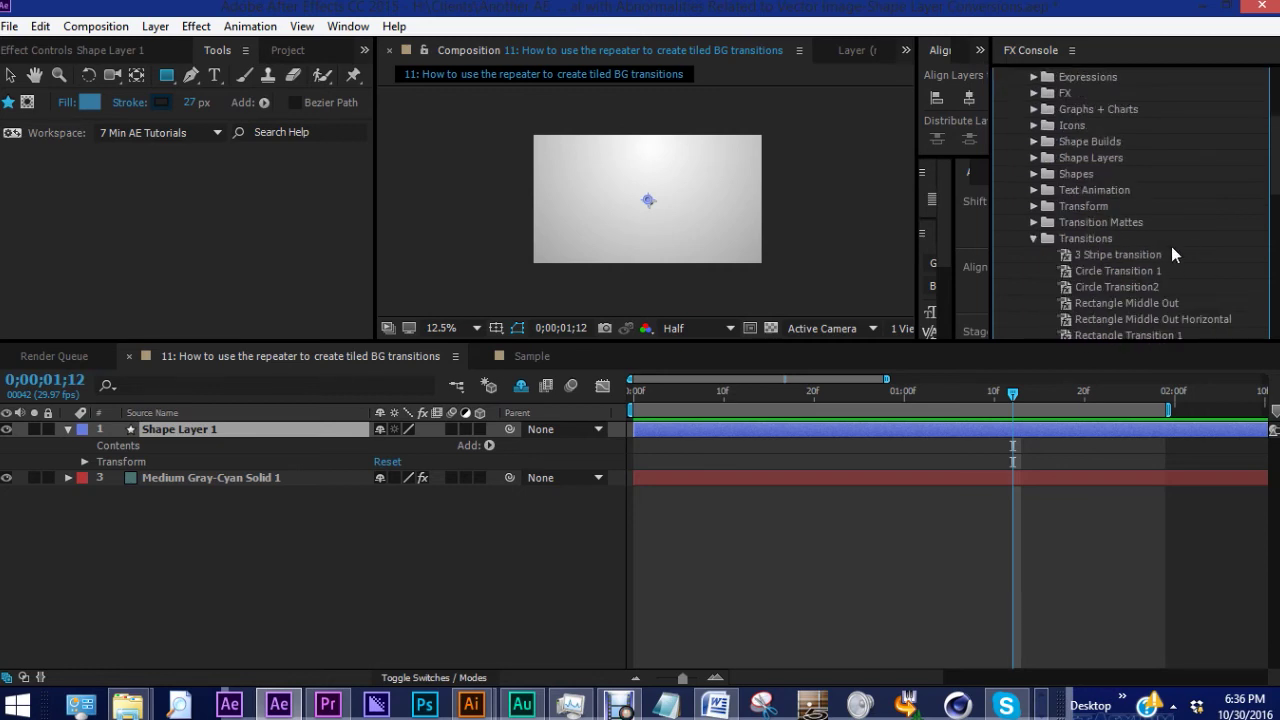
scroll(1160, 270, down, 1)
scroll(1134, 306, down, 2)
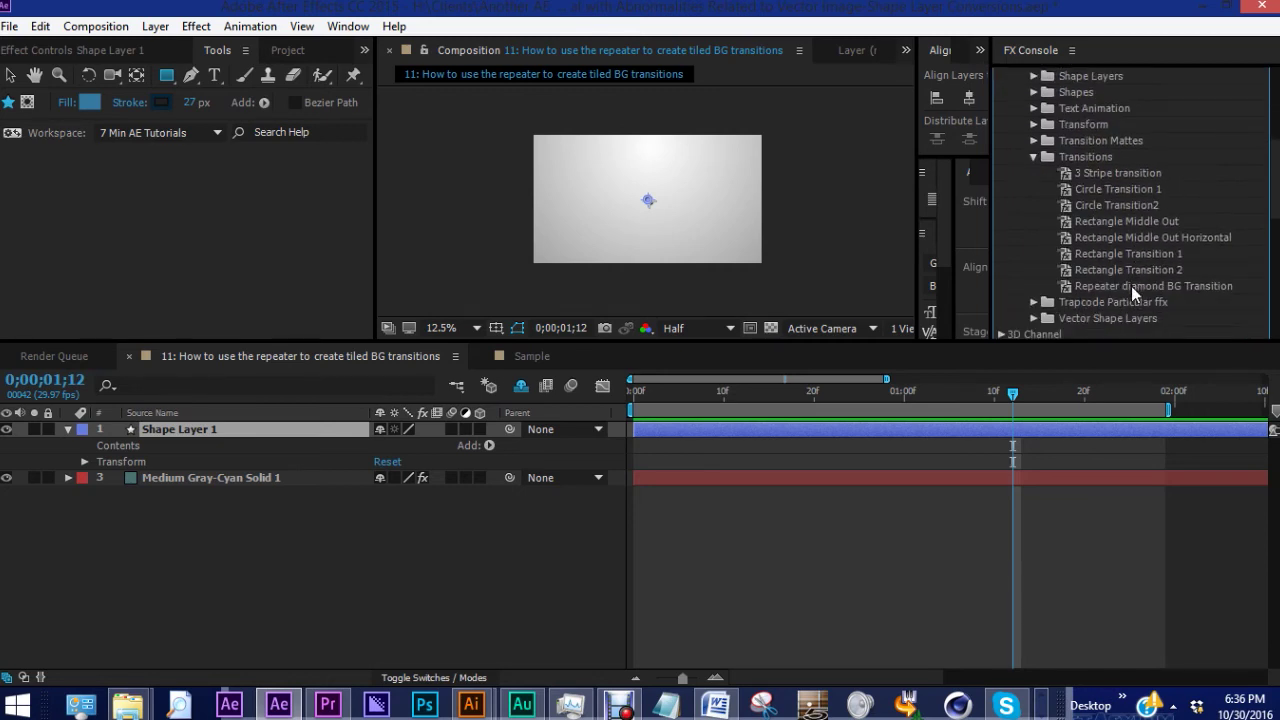
Search the effects and presets for "diamond" and select the Repeater diamond BG Transition preset.
scroll(1067, 150, up, 10)
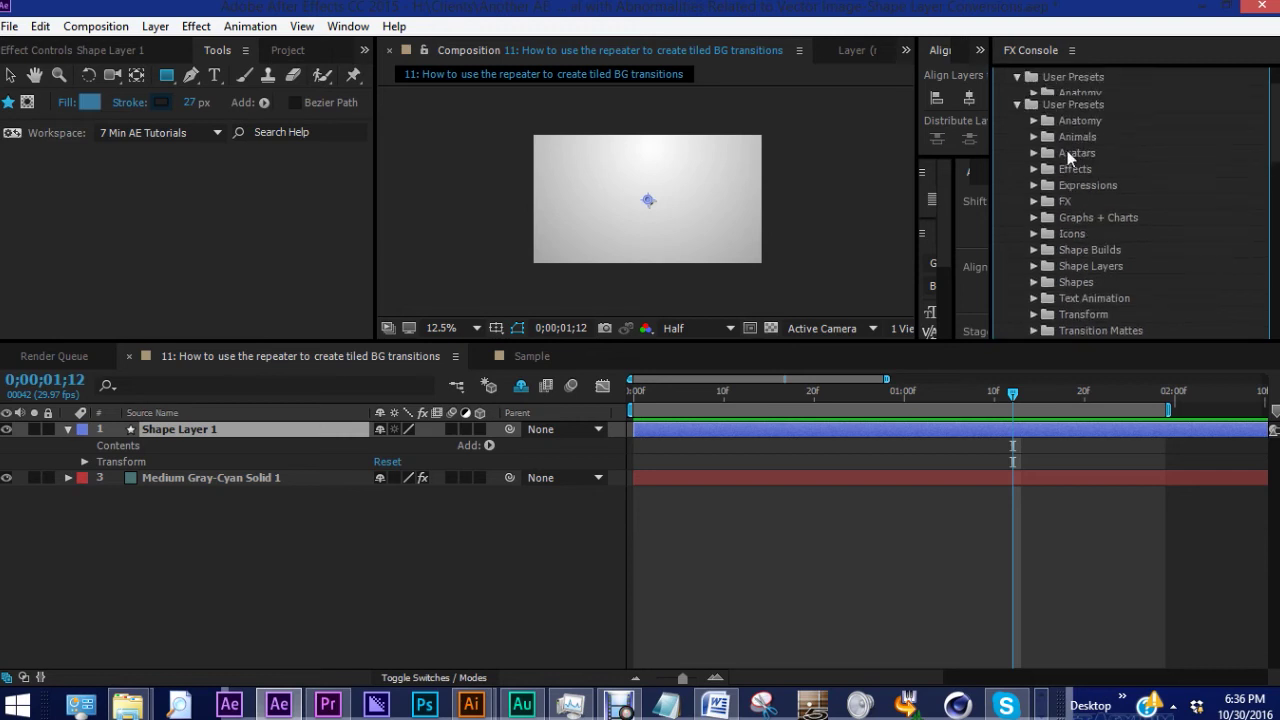
click(1054, 101)
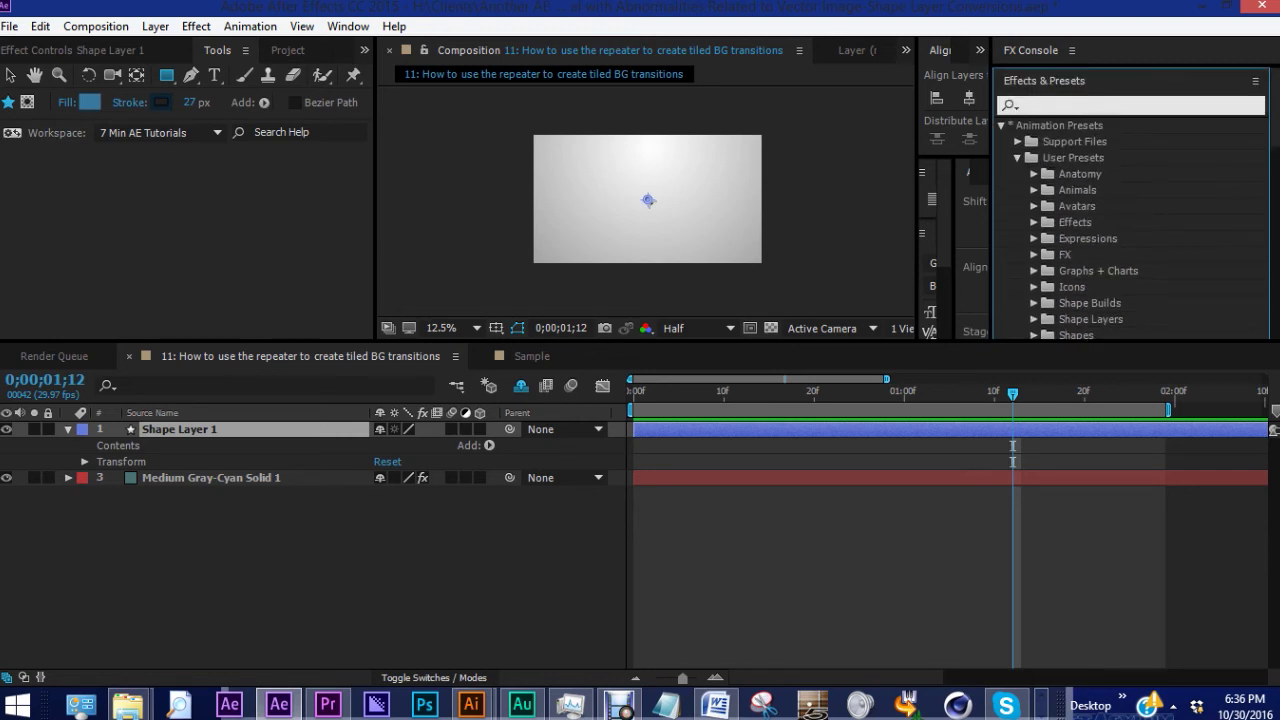
text(diamond)
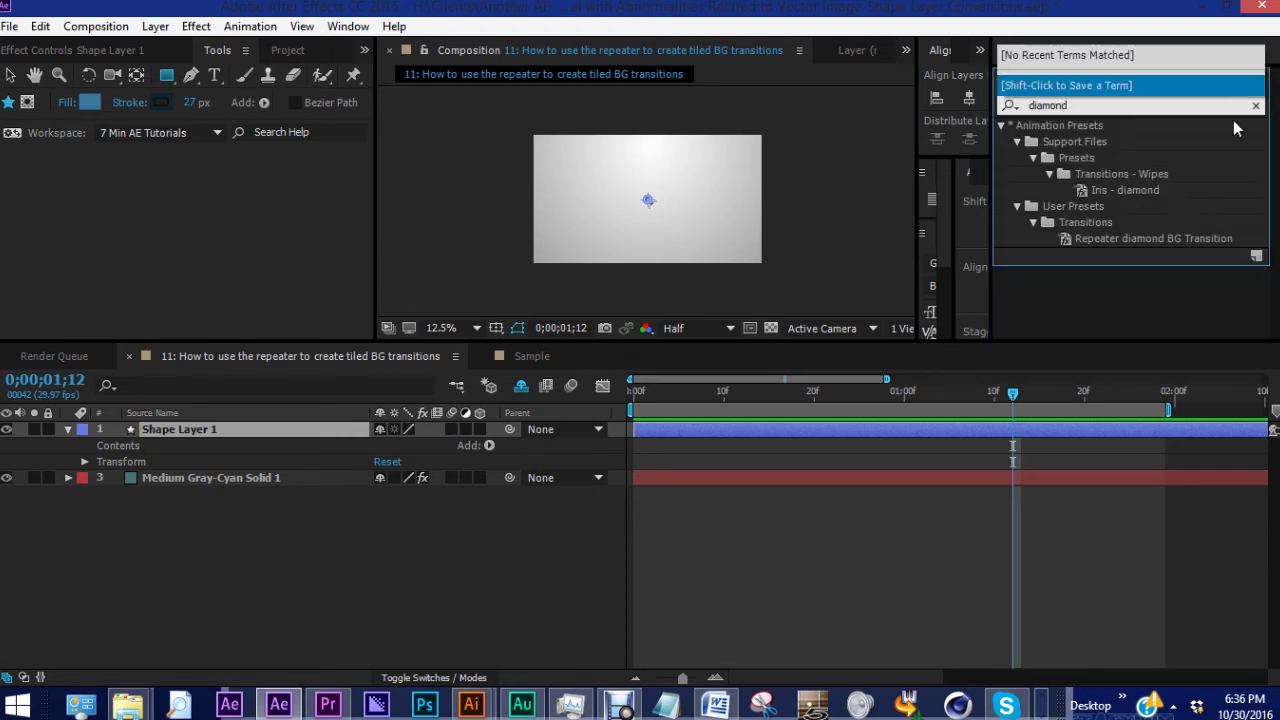
click(1137, 237)
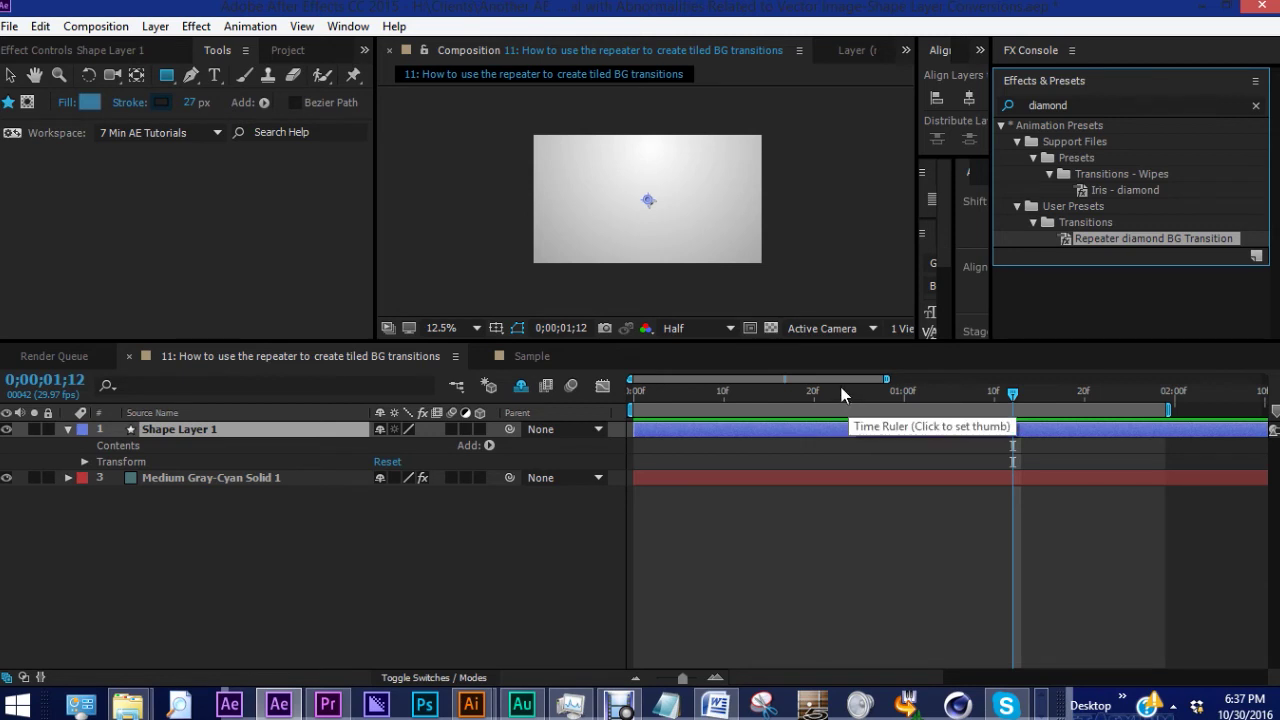
Move the current time to 0;00;01;00, and return it to the beginning of Shape Layer 1.
drag(841, 390, 598, 432)
drag(844, 380, 774, 420)
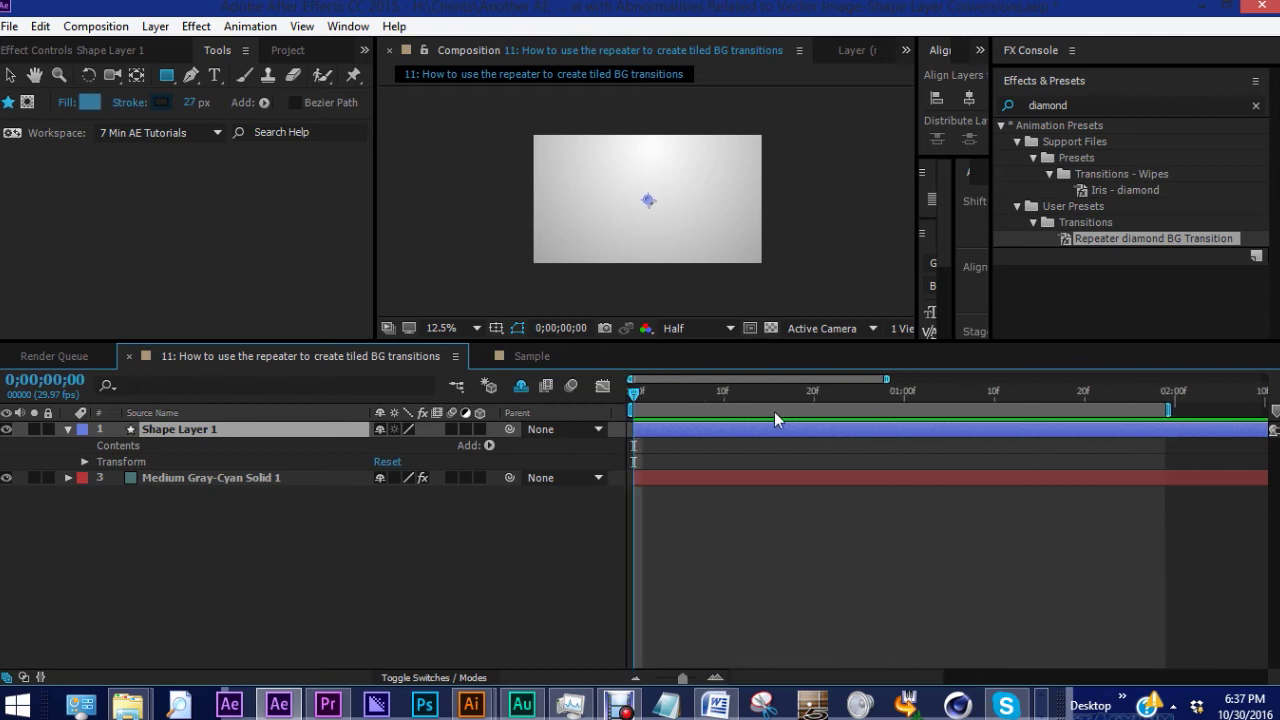
drag(912, 392, 903, 398)
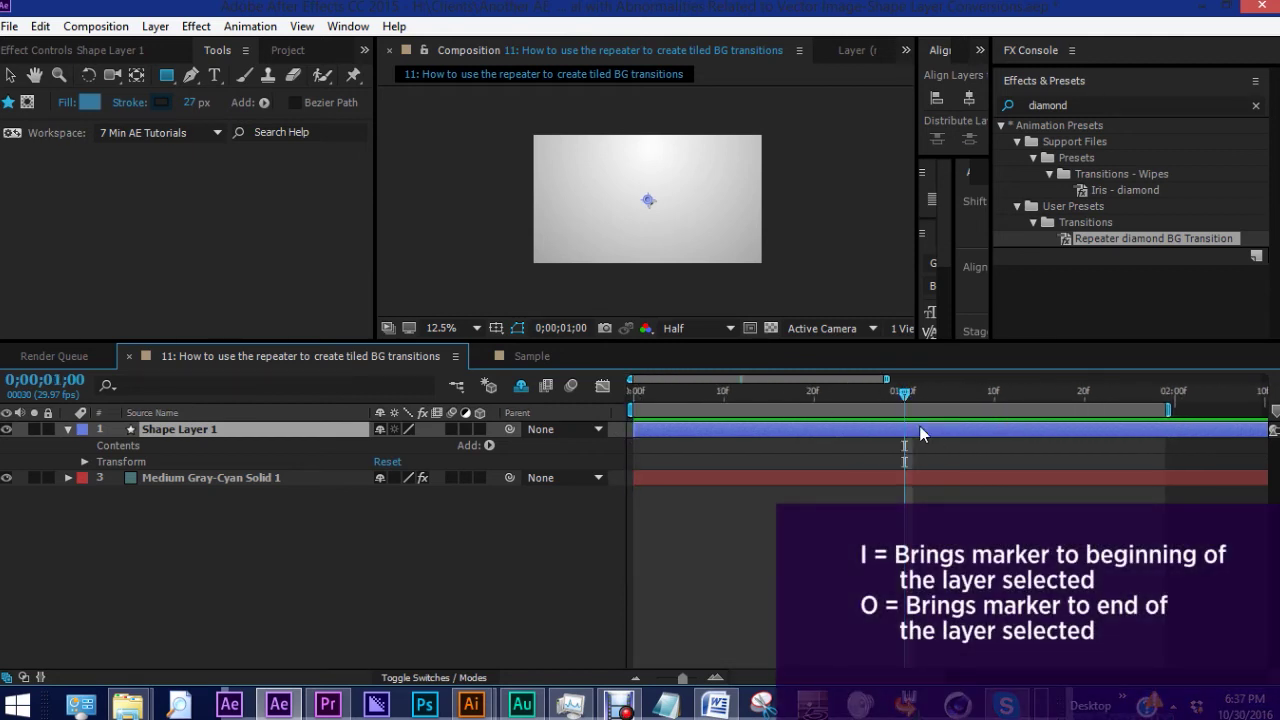
key(i)
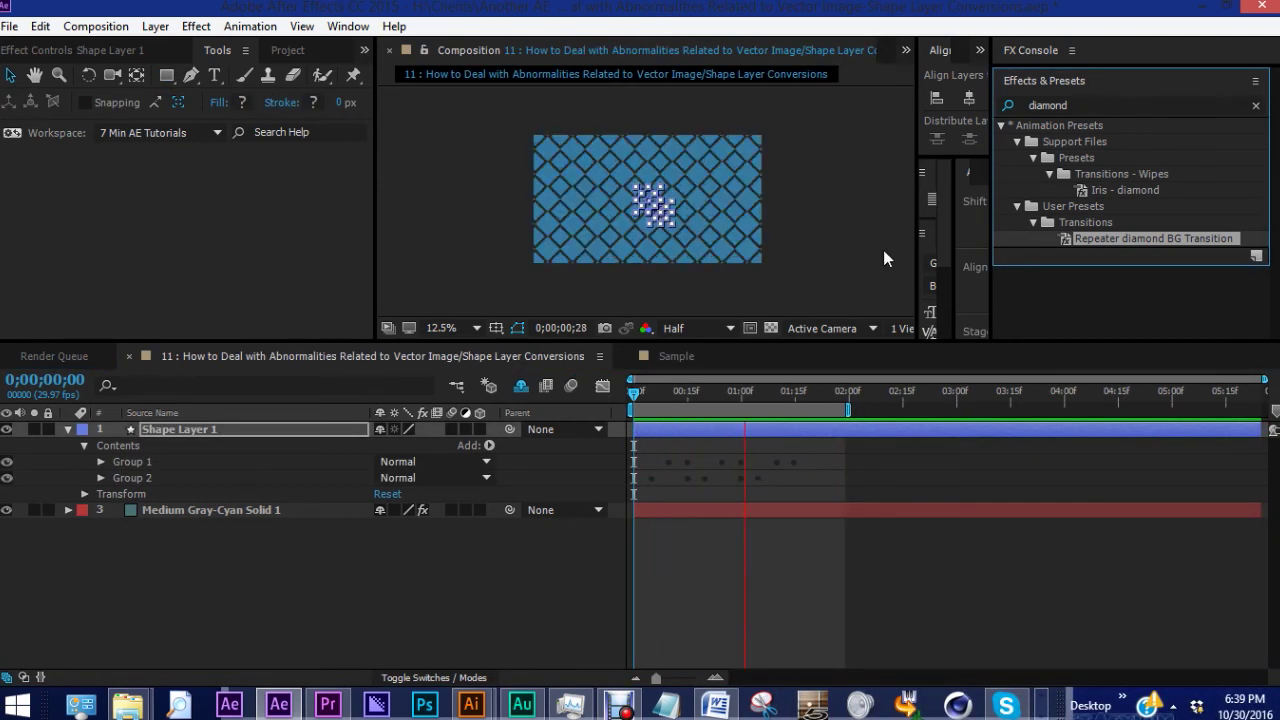
Expand Group 1 and Group 2 of Shape Layer 1 to examine their rectangles and repeaters.
click(101, 461)
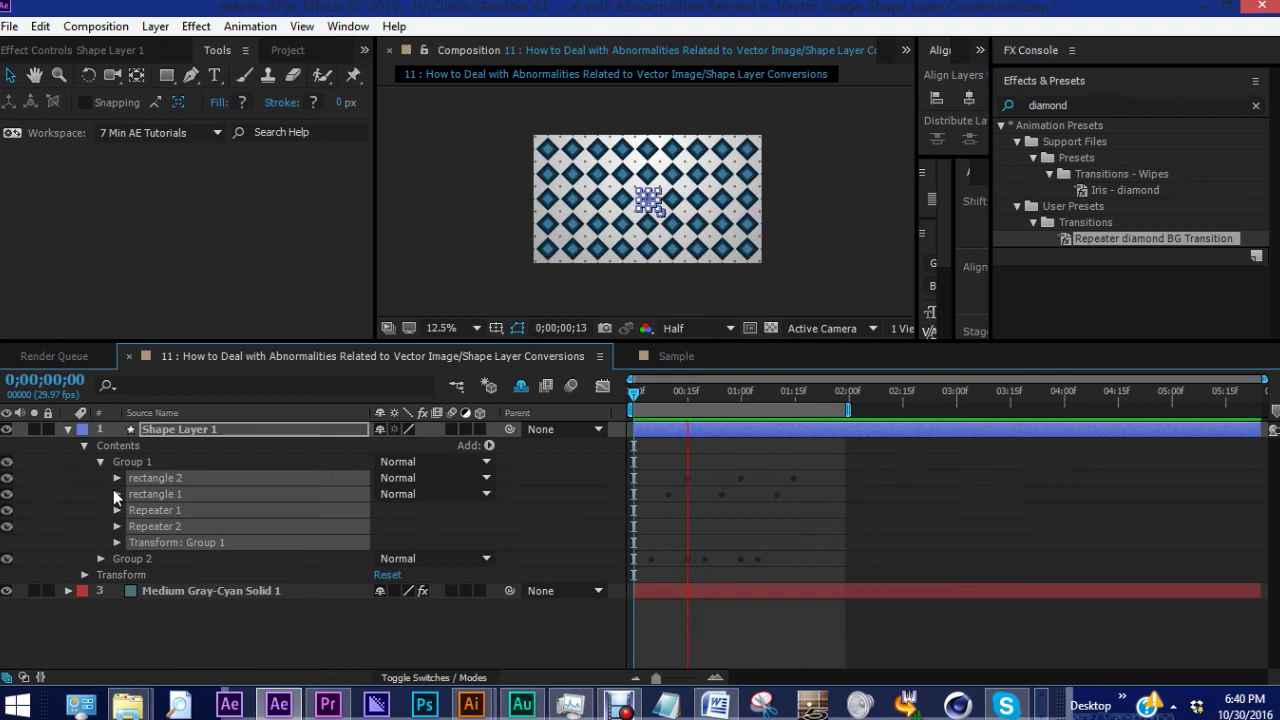
click(100, 558)
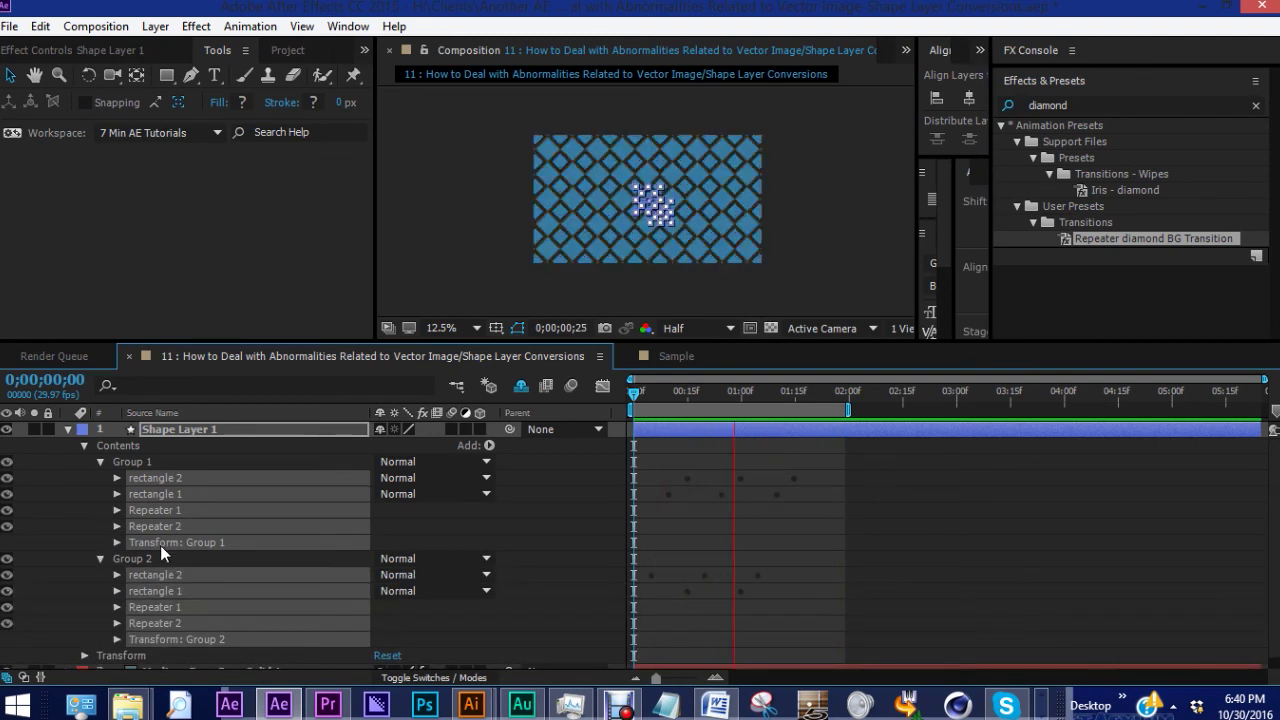